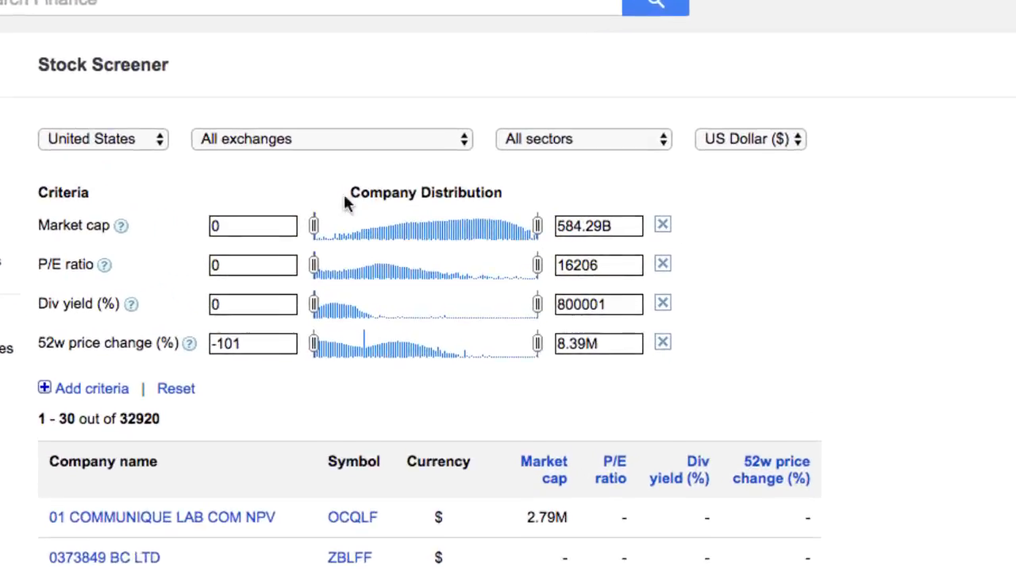
# Set the minimum market cap in the stock screener to 200M
pyautogui.click(235, 222)
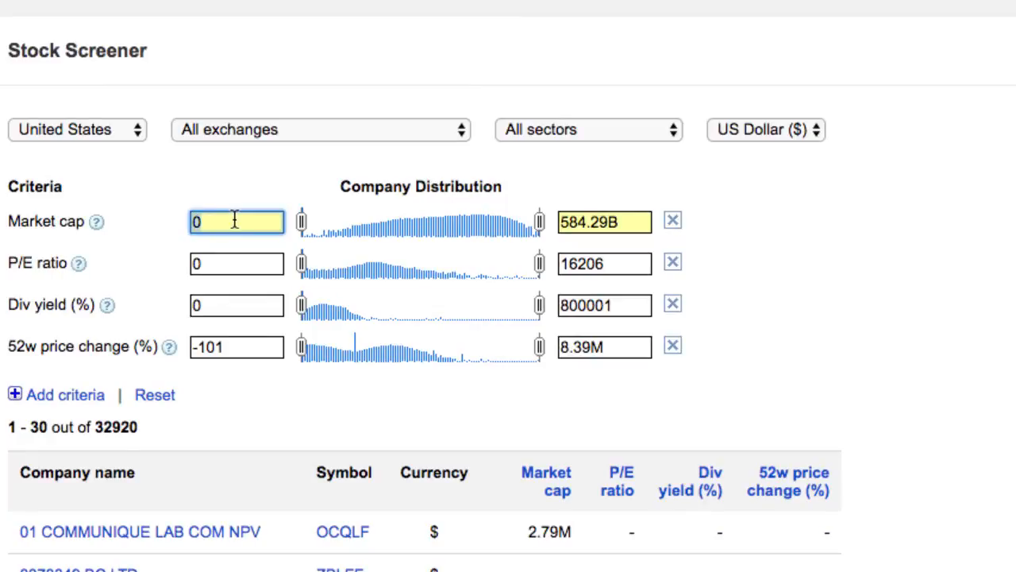
pyautogui.write('200m')
pyautogui.press('Tab')
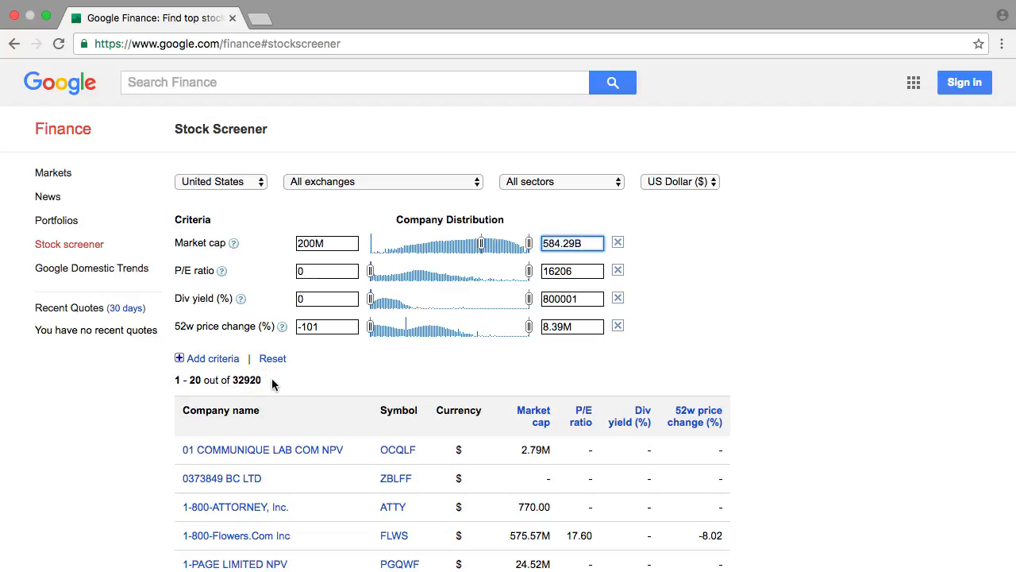
# Add the popular 1y fwd P/E criterion to the stock screener and collapse the criteria list
pyautogui.click(180, 359)
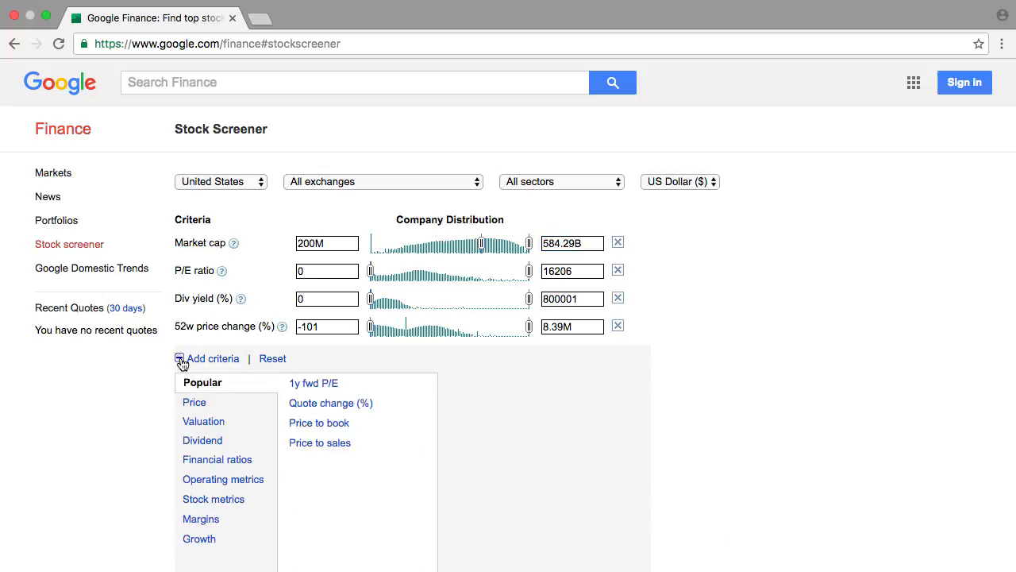
pyautogui.click(315, 384)
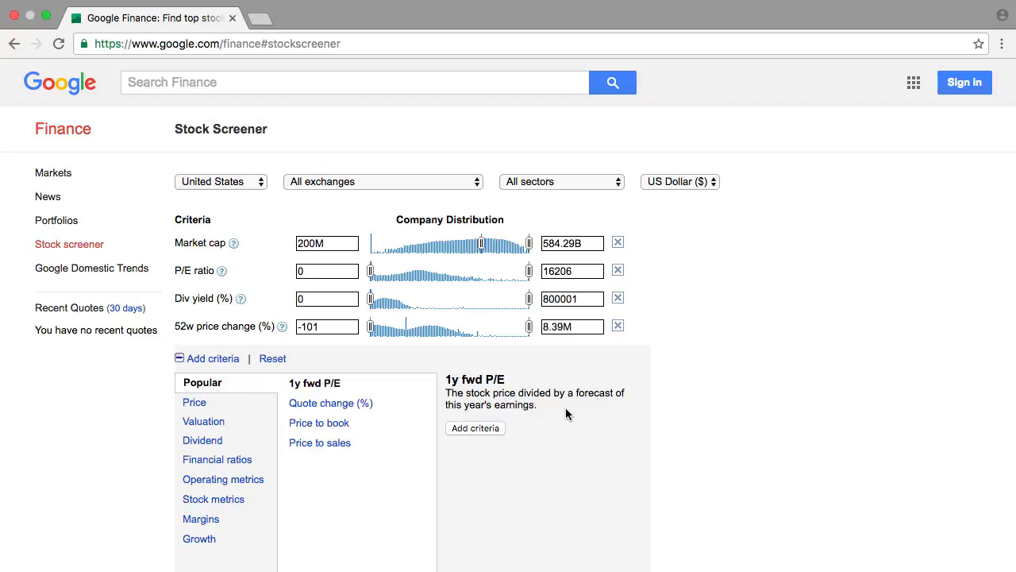
pyautogui.click(482, 429)
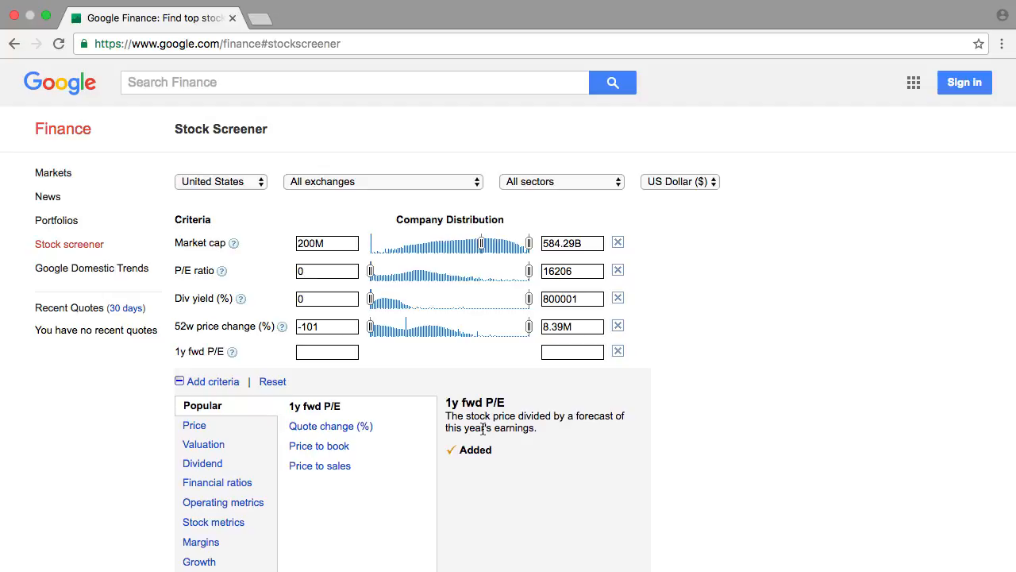
pyautogui.click(179, 387)
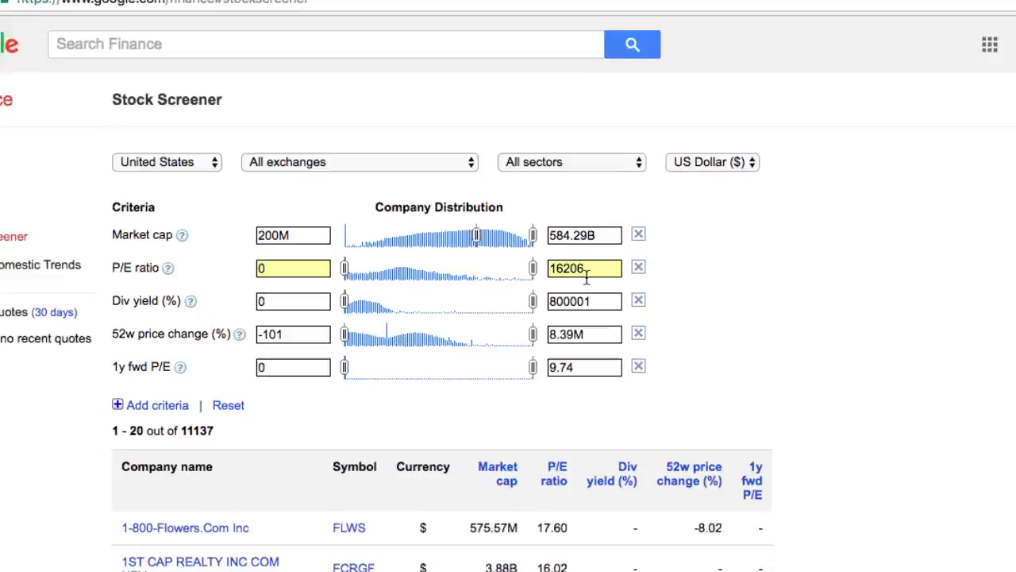
# Set the maximum P/E ratio in the screener to 30
pyautogui.click(589, 273)
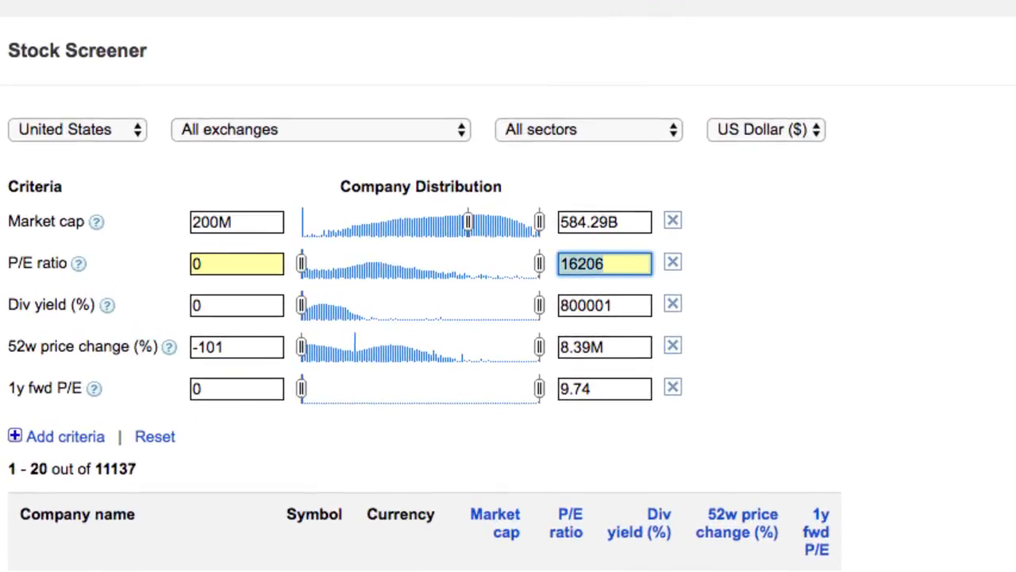
pyautogui.write('30')
pyautogui.press('Tab')
pyautogui.write('0')
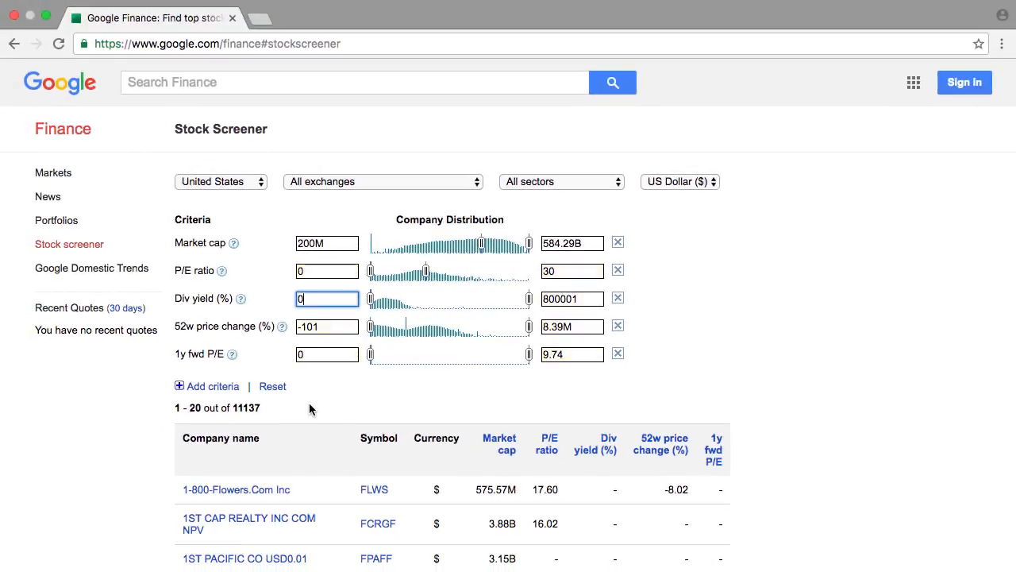
# Add the 10y EPS growth rate criterion from the Growth category and collapse the criteria list
pyautogui.click(179, 388)
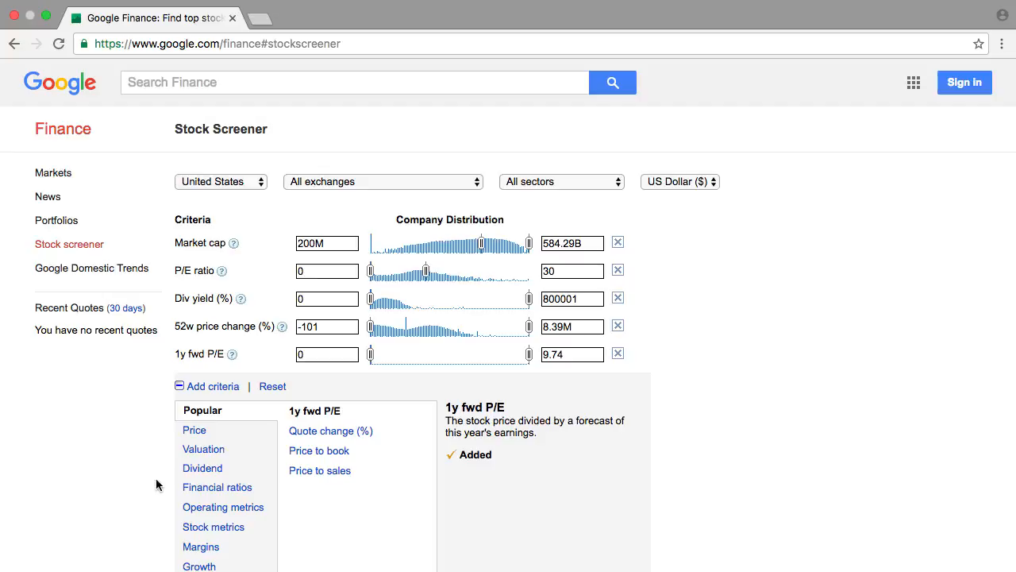
pyautogui.scroll(-2, 156, 485)
pyautogui.scroll(-3, 157, 484)
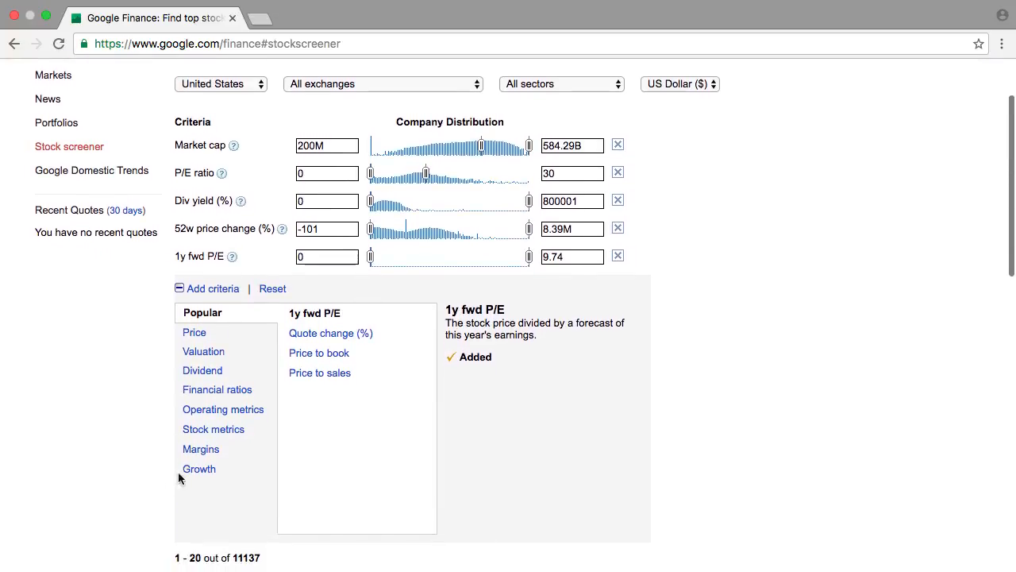
pyautogui.click(199, 470)
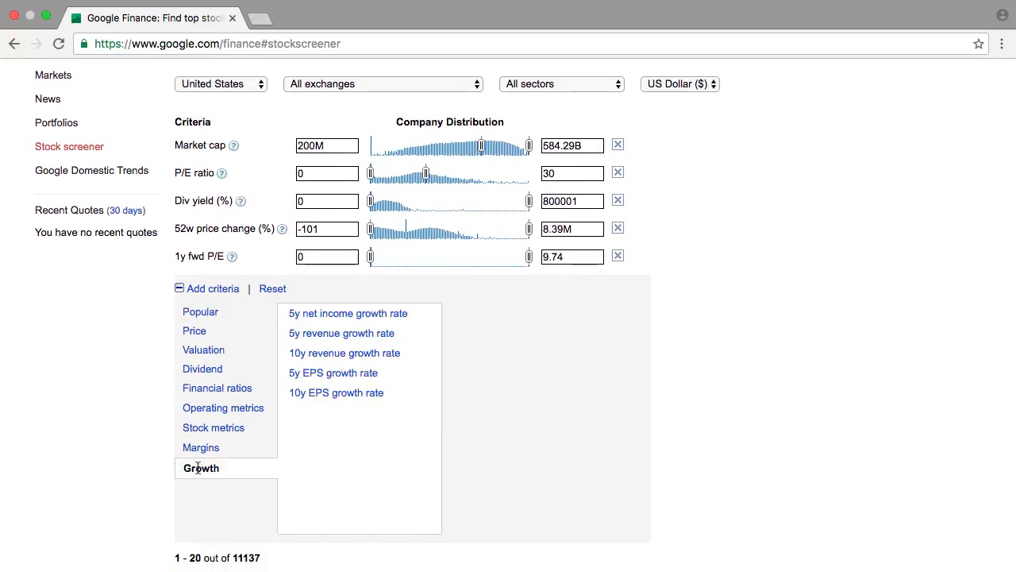
pyautogui.click(339, 396)
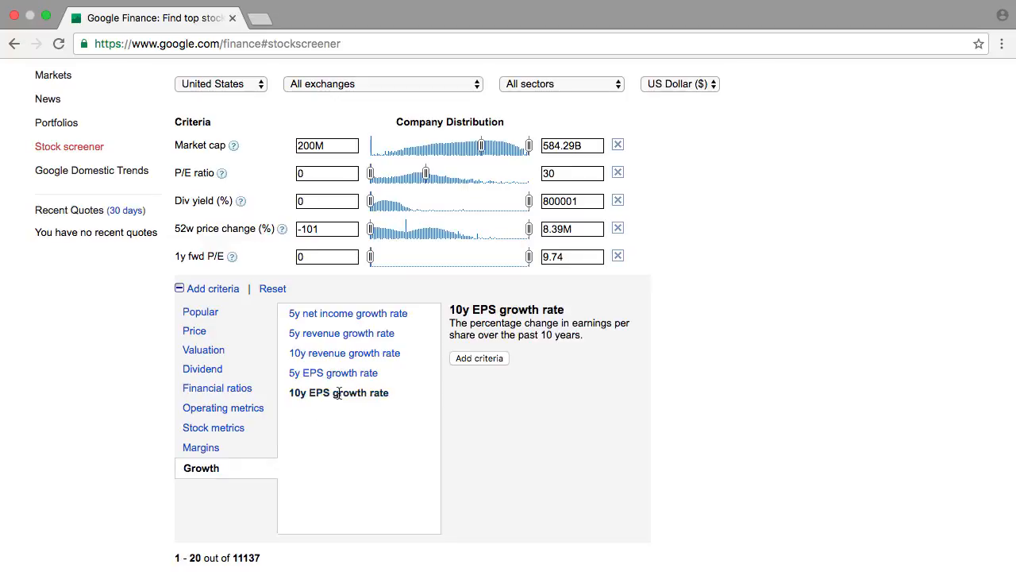
pyautogui.click(476, 358)
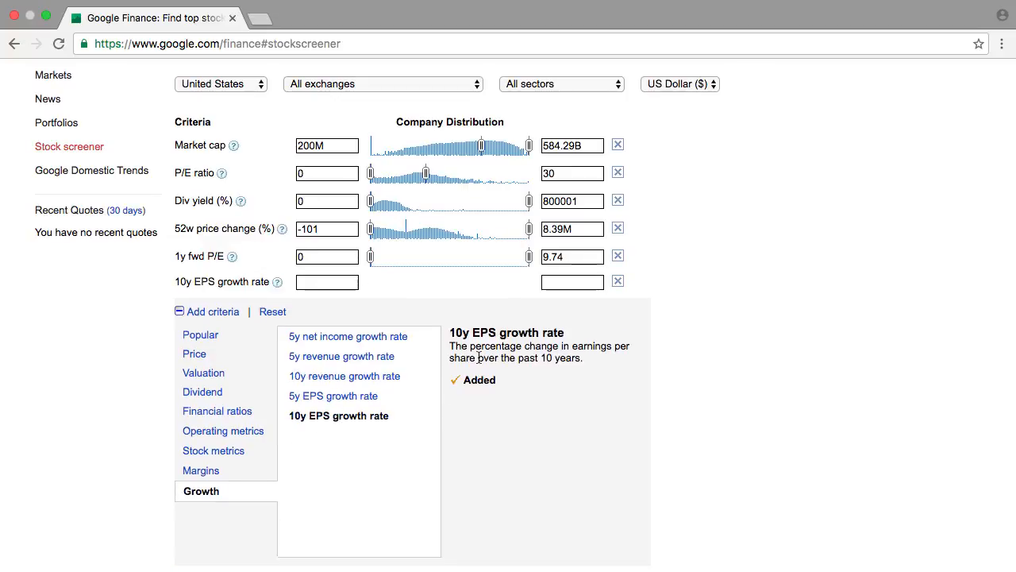
pyautogui.click(181, 310)
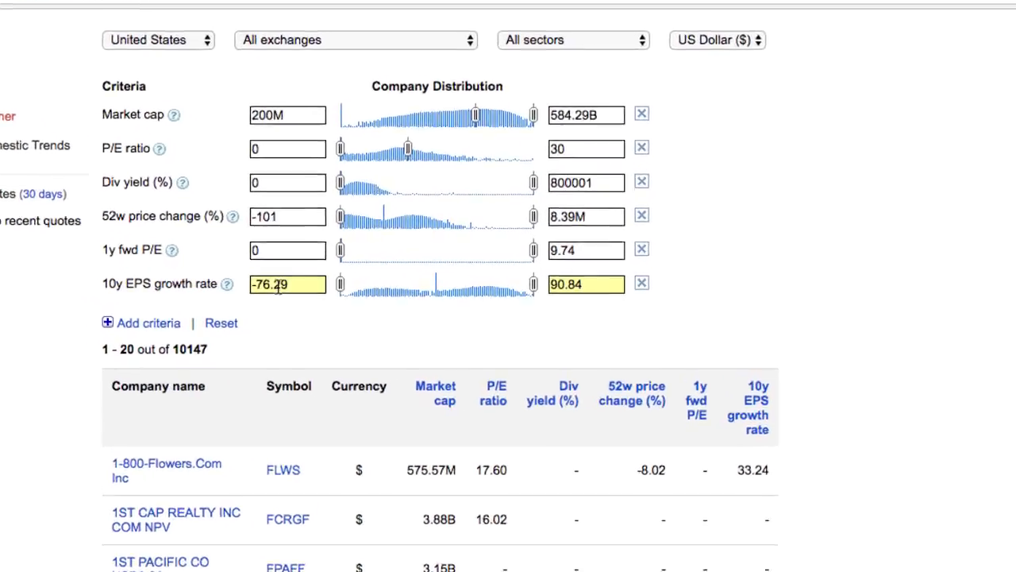
# Set the minimum 10y EPS growth rate to 5
pyautogui.click(278, 284)
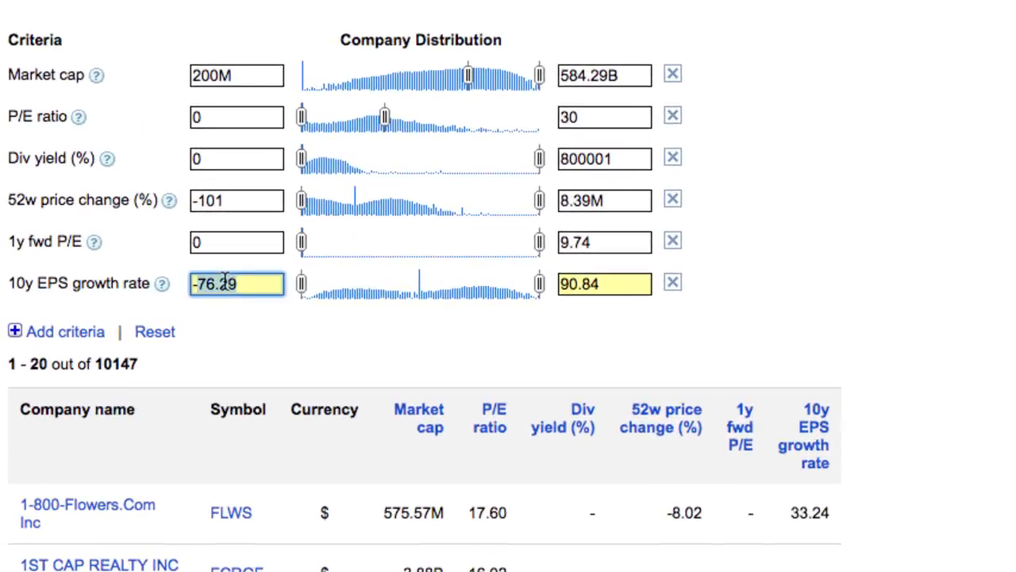
pyautogui.press('BackSpace')
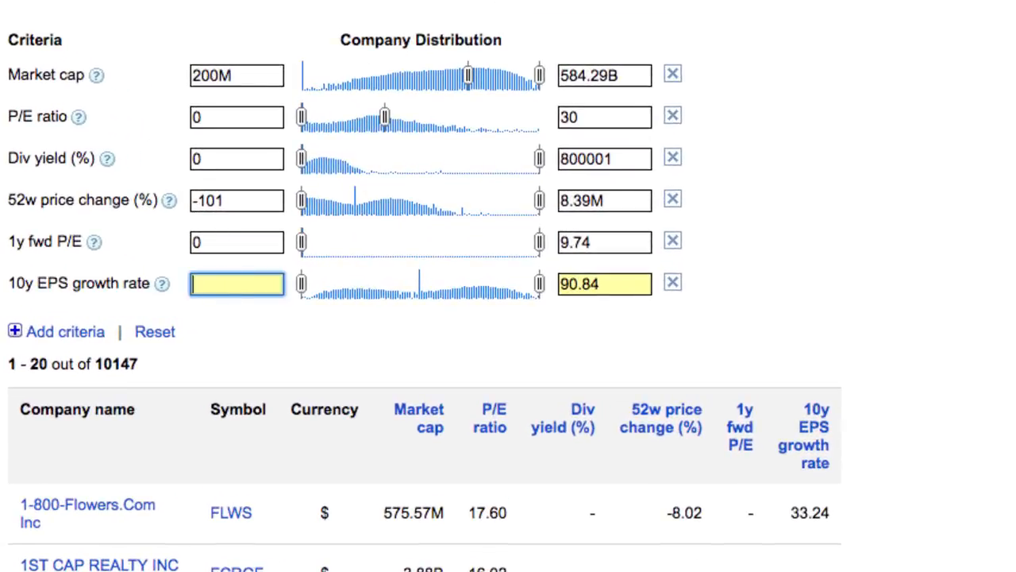
pyautogui.write('5')
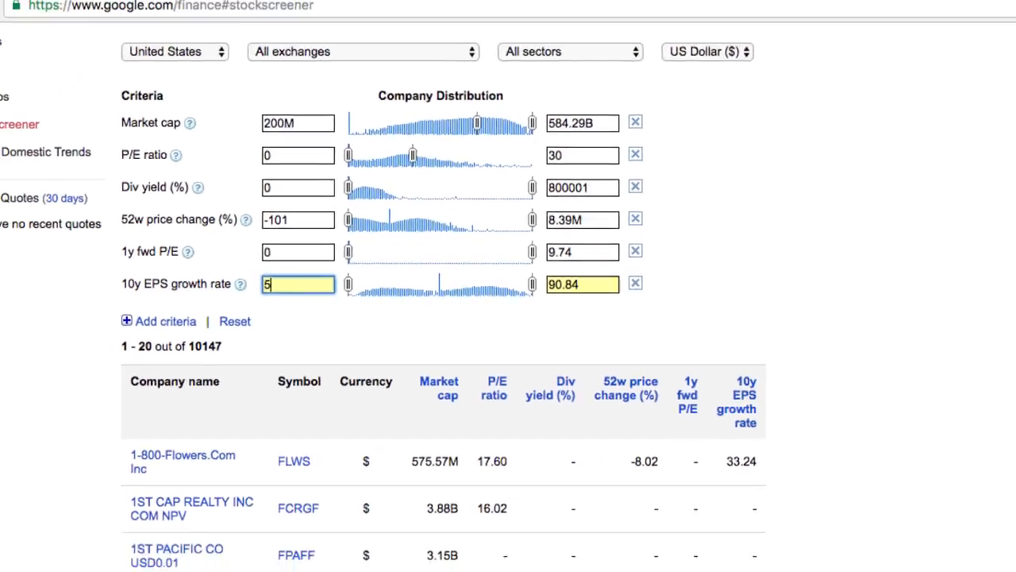
pyautogui.press('Tab')
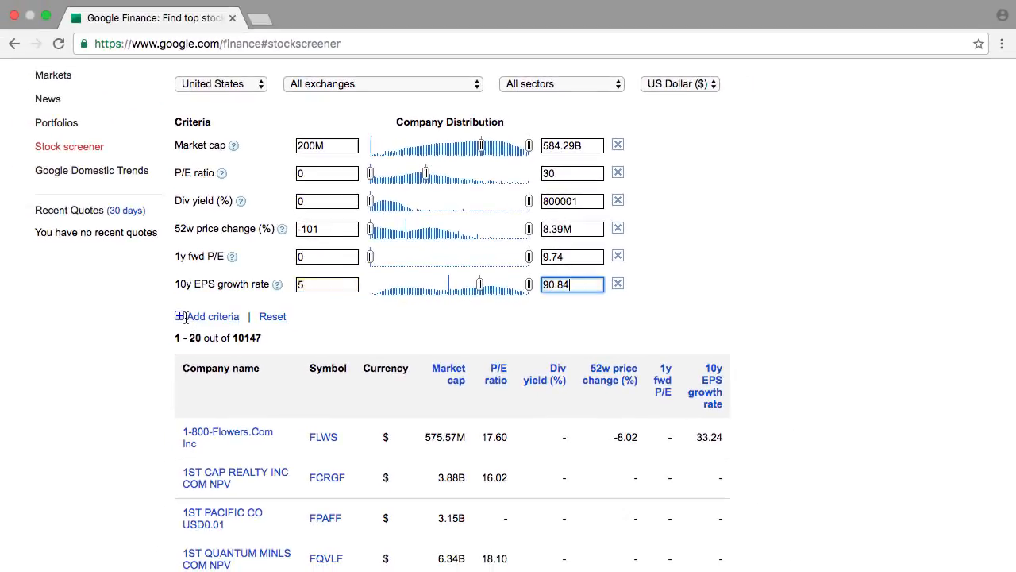
# Add the Quote change (%) criterion from the Popular category and collapse the criteria list
pyautogui.click(180, 317)
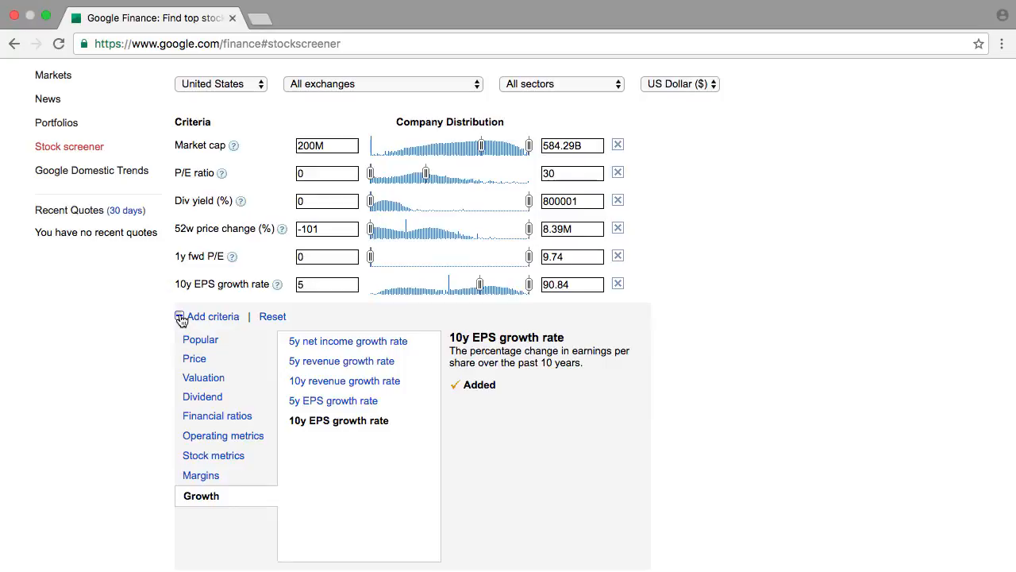
pyautogui.click(199, 340)
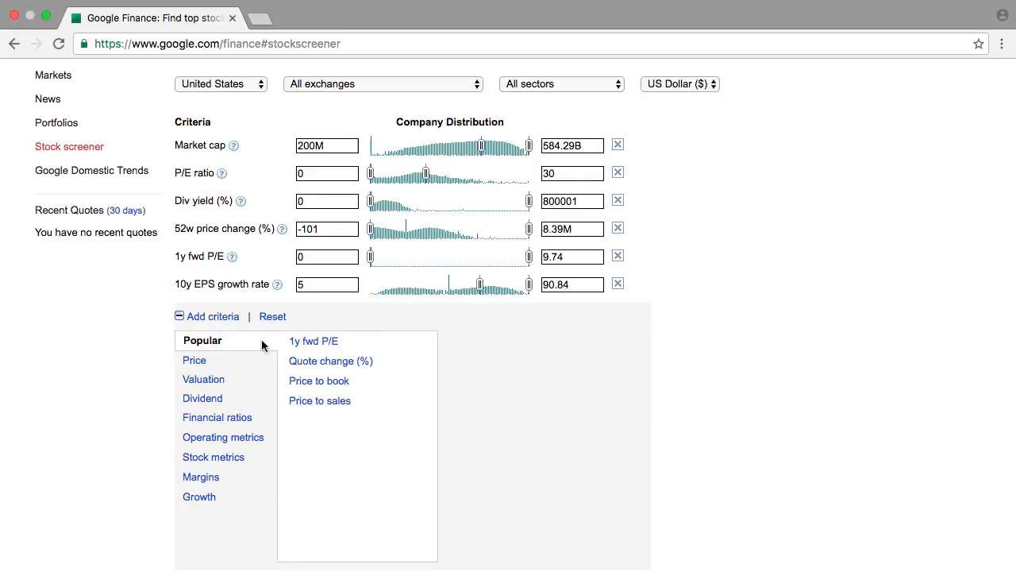
pyautogui.click(321, 362)
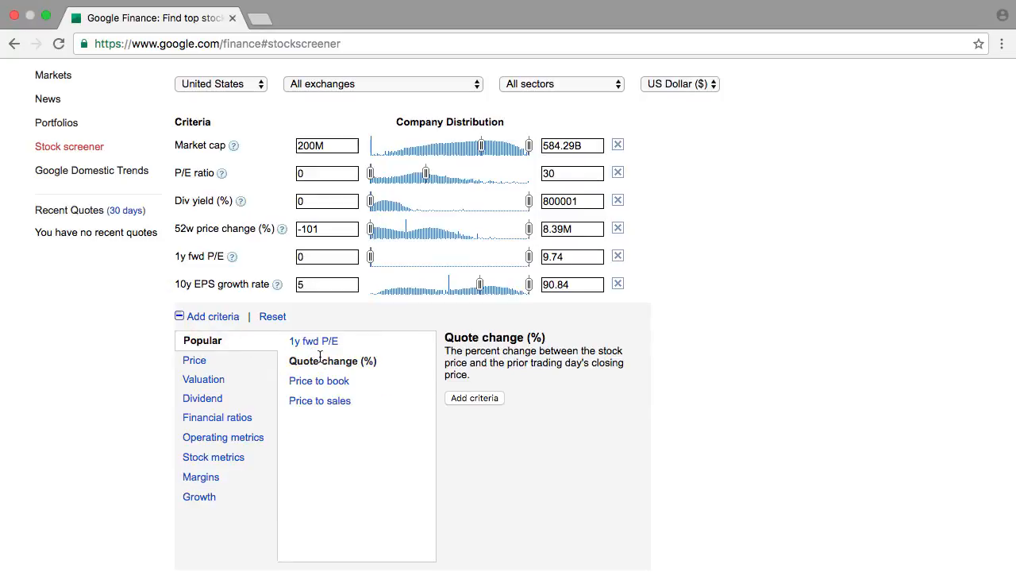
pyautogui.click(467, 399)
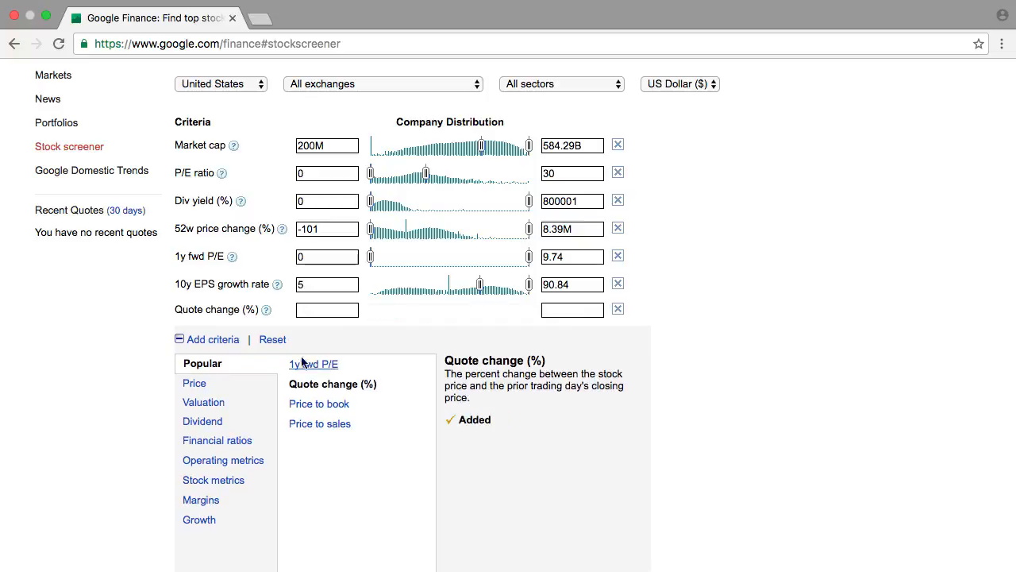
pyautogui.click(180, 345)
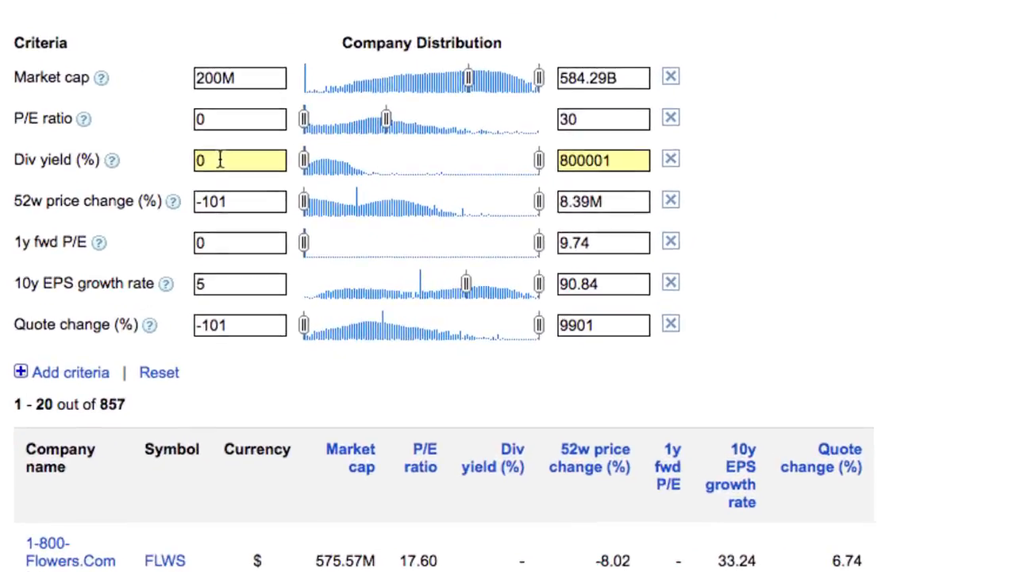
# Set the minimum dividend yield to 5 percent
pyautogui.click(220, 160)
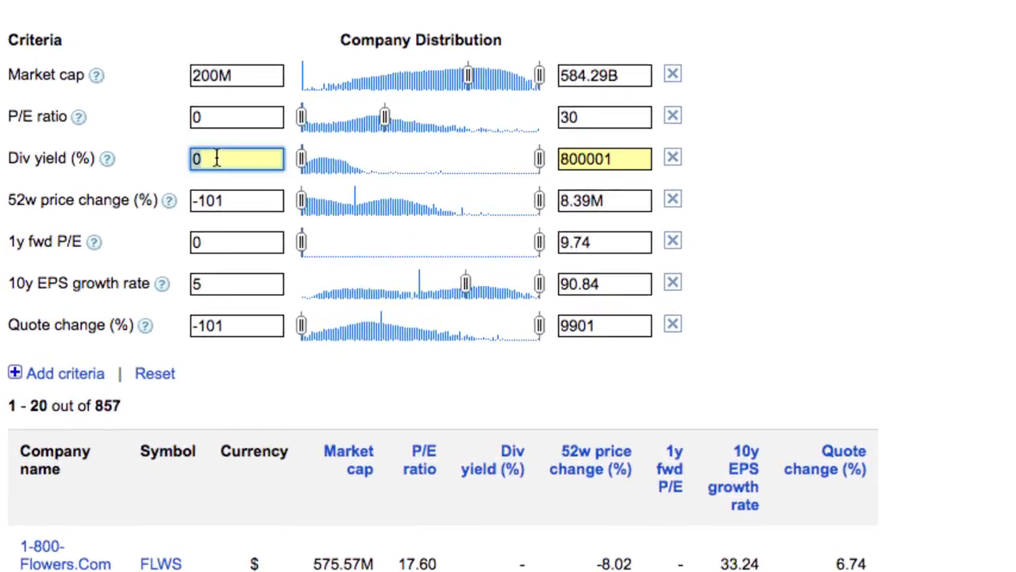
pyautogui.write('5')
pyautogui.press('Tab')
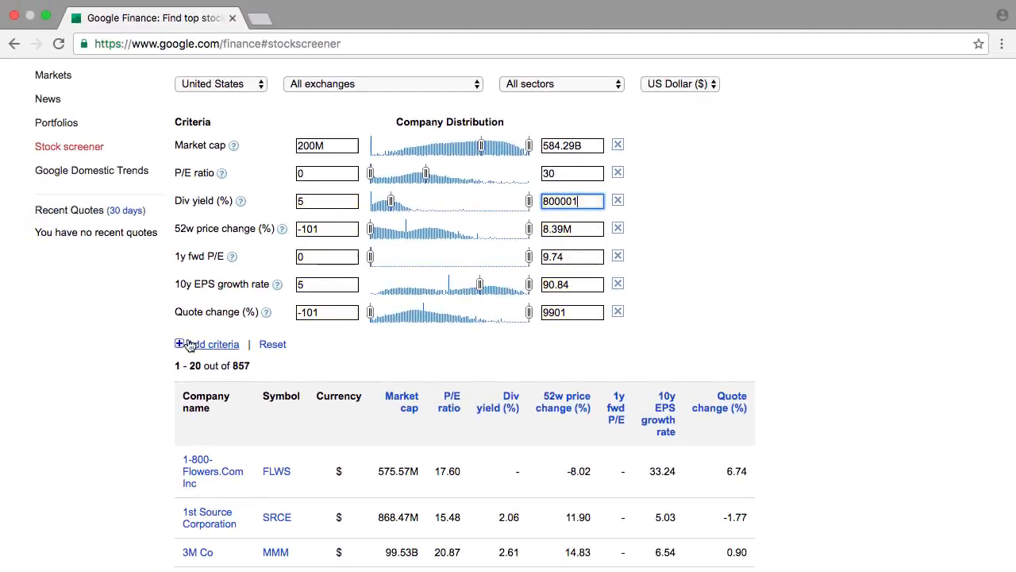
# Add the popular Price to book criterion to the screener and collapse the criteria list
pyautogui.click(180, 345)
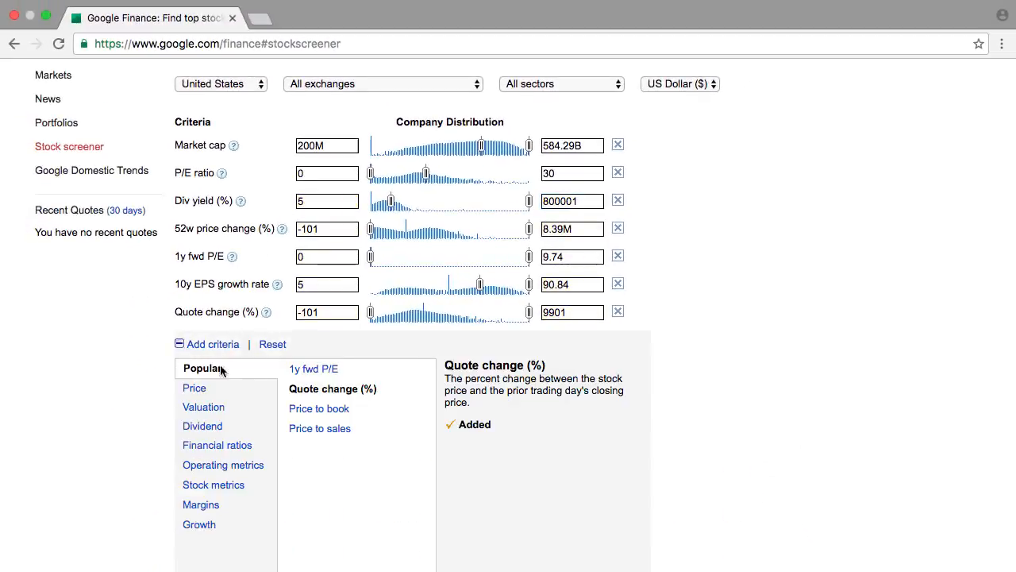
pyautogui.click(319, 410)
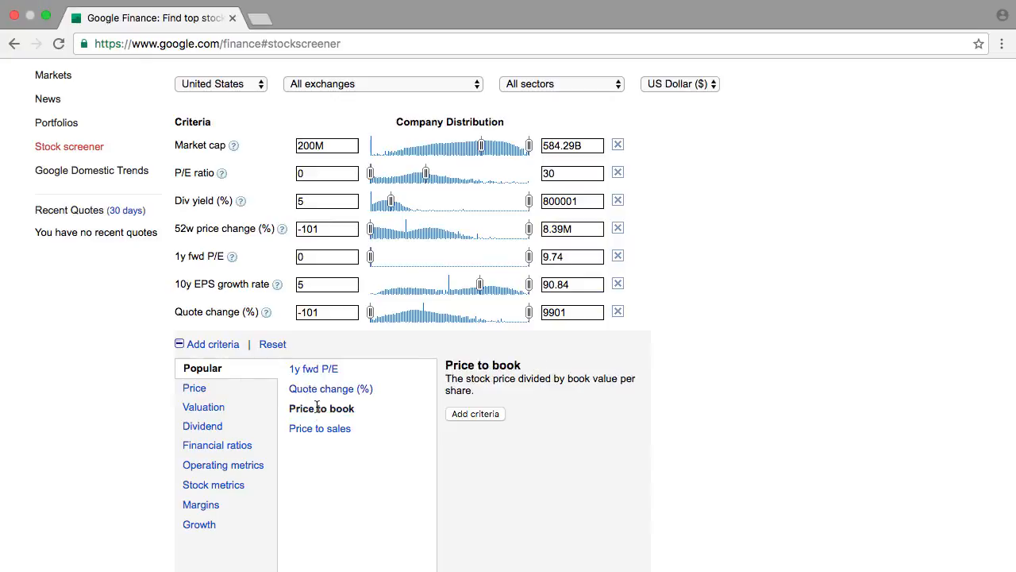
pyautogui.click(466, 414)
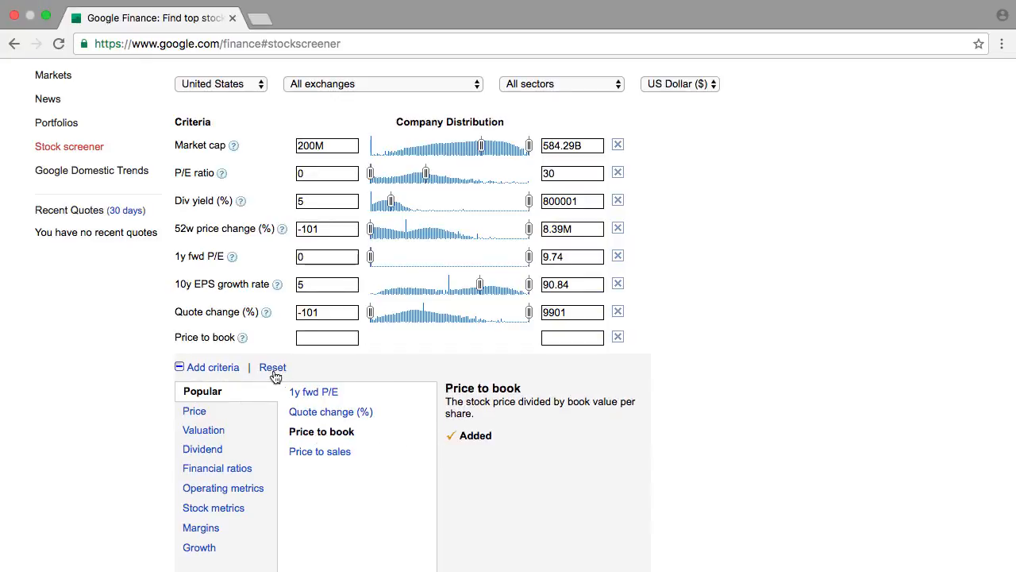
pyautogui.click(181, 370)
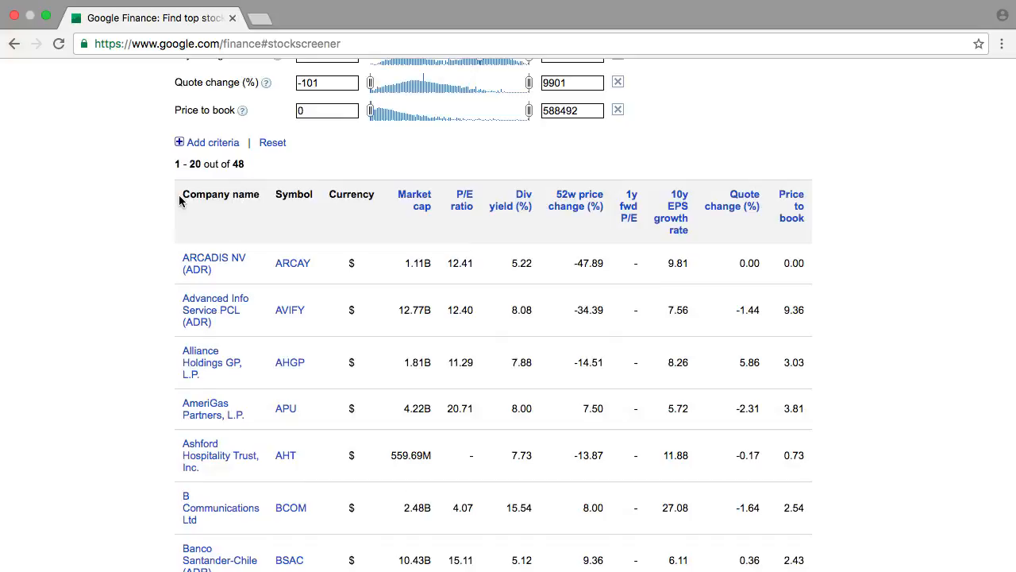
# Copy the first page of screener results, including the column headings, into the blank Excel sheet starting at cell A1
pyautogui.moveTo(179, 201); pyautogui.dragTo(807, 411)
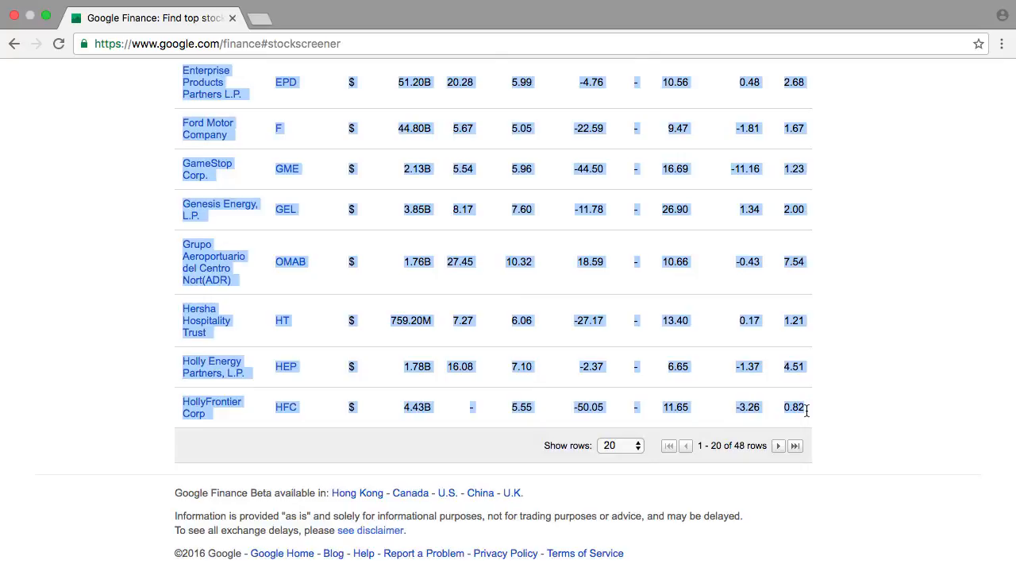
pyautogui.press('super+c')
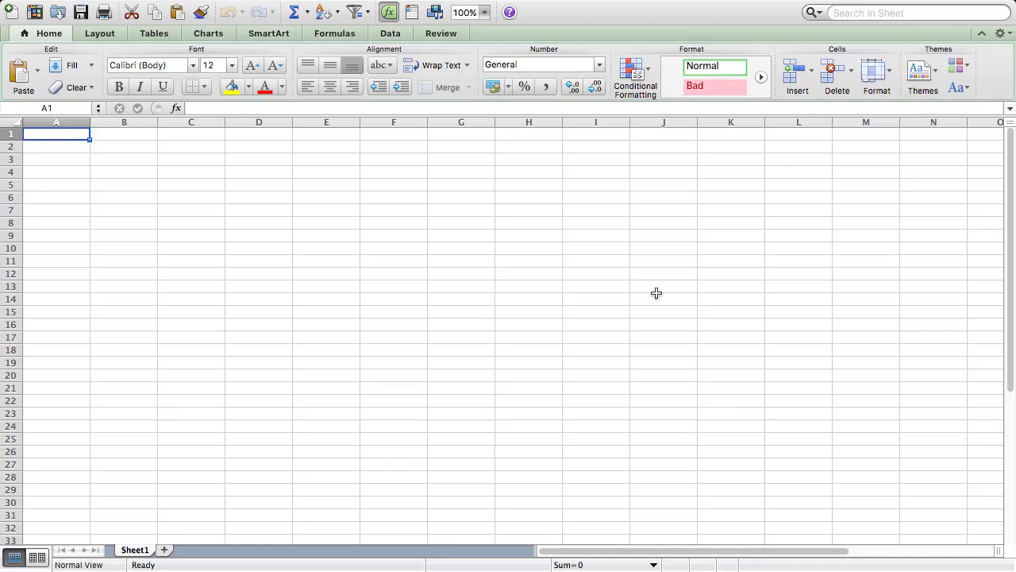
pyautogui.press('super+v')
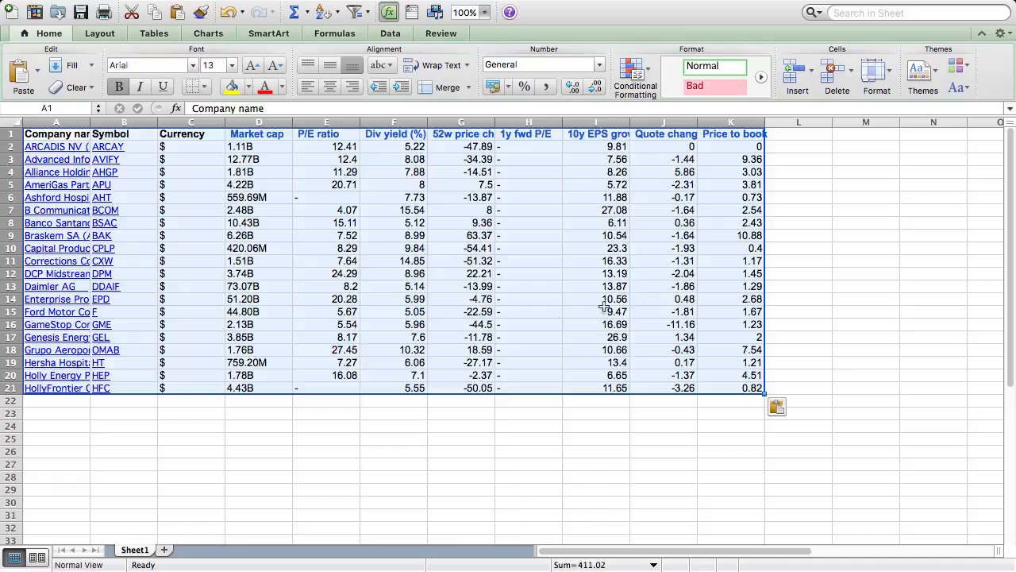
# Select cell A22 below the pasted rows, then switch back to Google Finance and show the next page of results
pyautogui.click(80, 401)
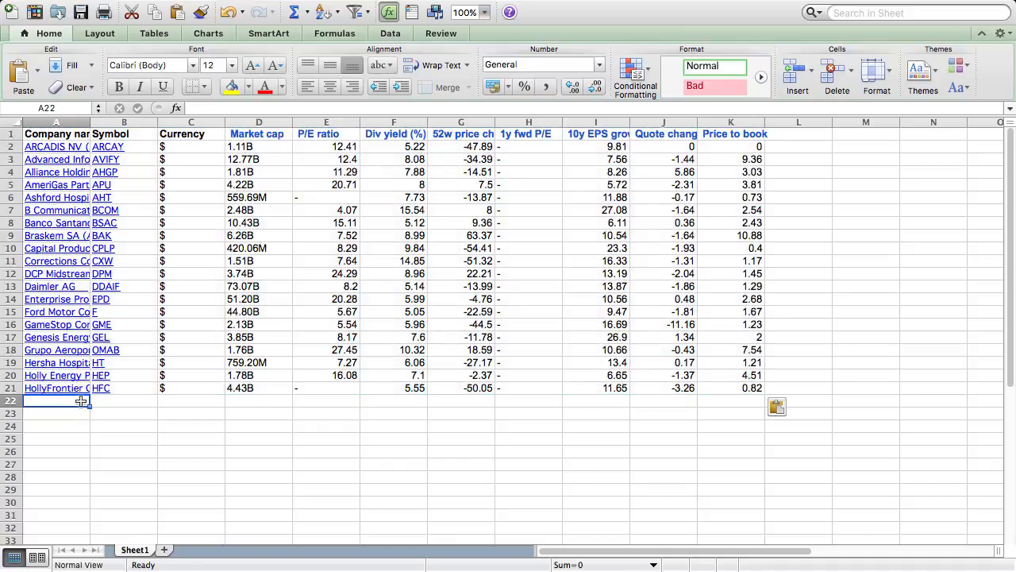
pyautogui.press('super+Tab')
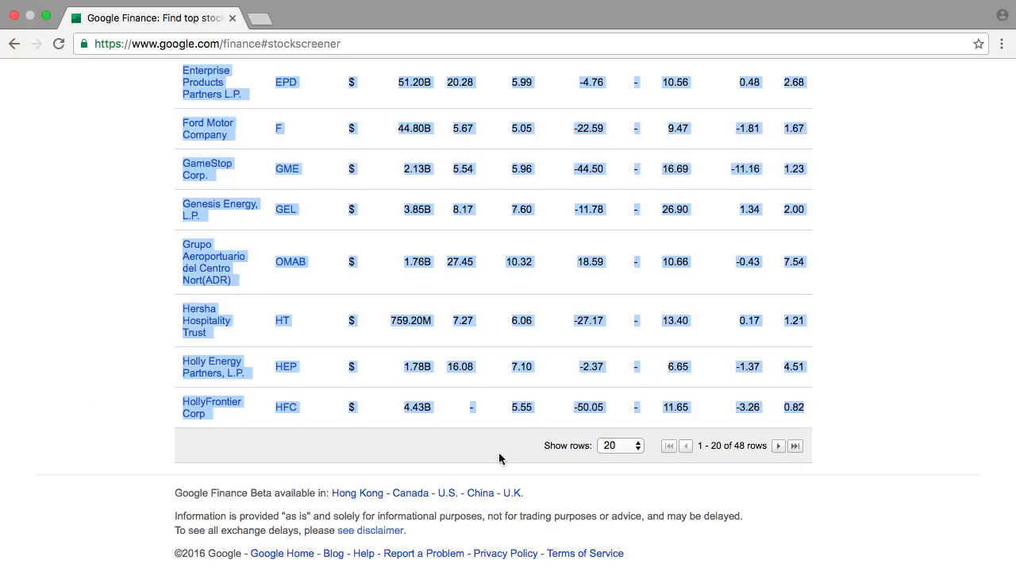
pyautogui.click(779, 447)
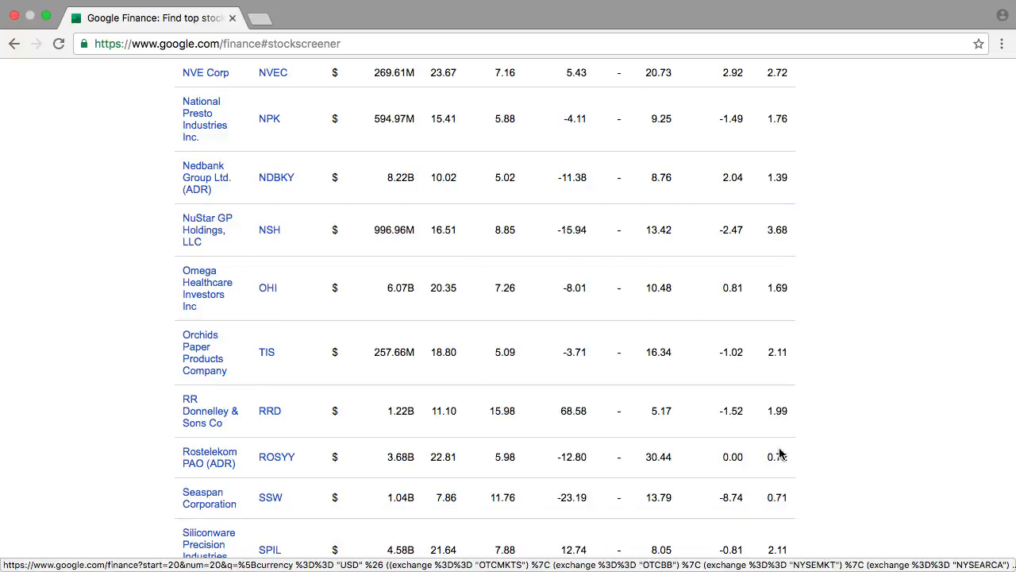
# Copy the second page of screener results, without the headings, into the Excel sheet starting at cell A22
pyautogui.scroll(5, 779, 454)
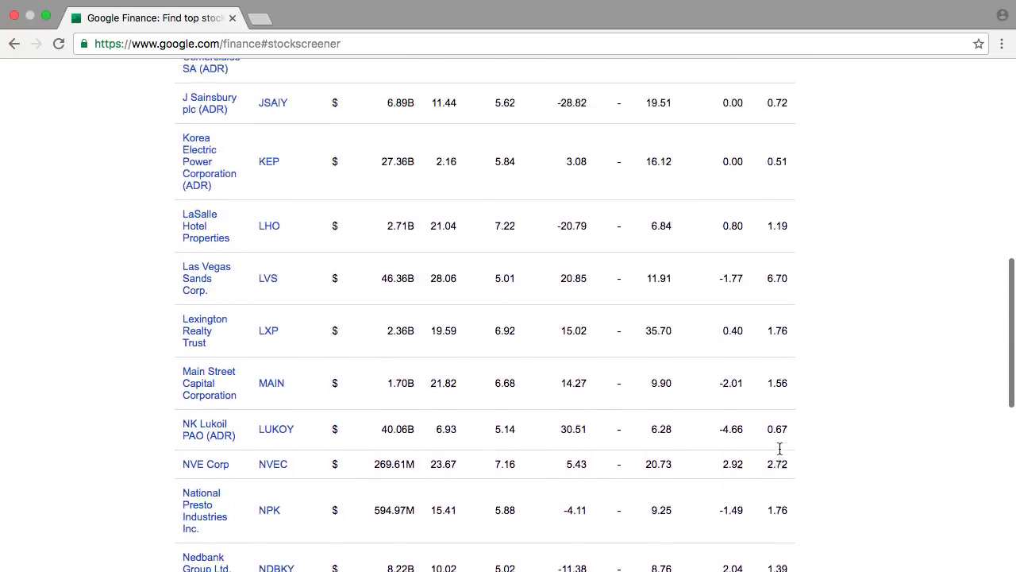
pyautogui.scroll(4, 780, 450)
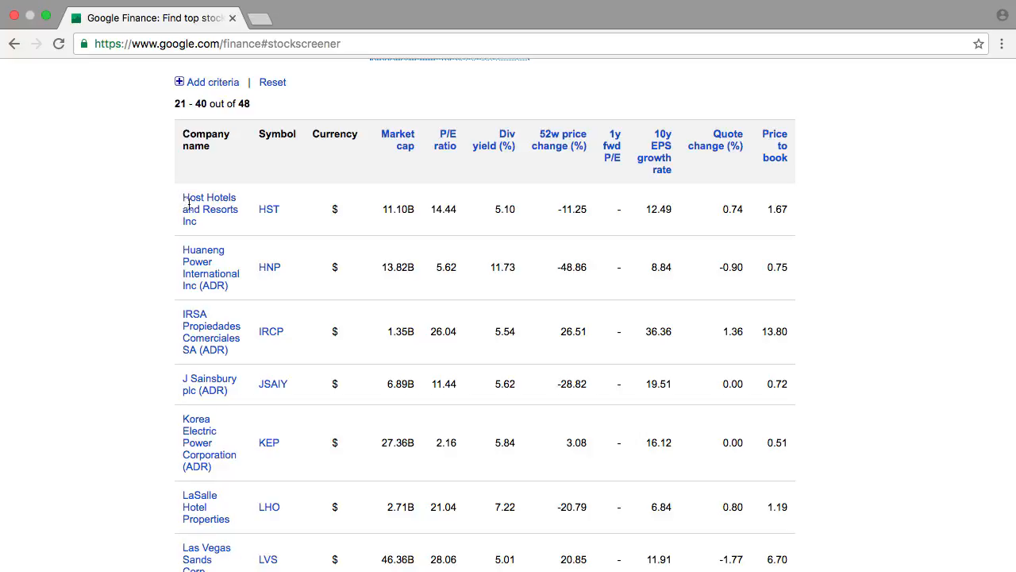
pyautogui.moveTo(181, 200); pyautogui.dragTo(790, 397)
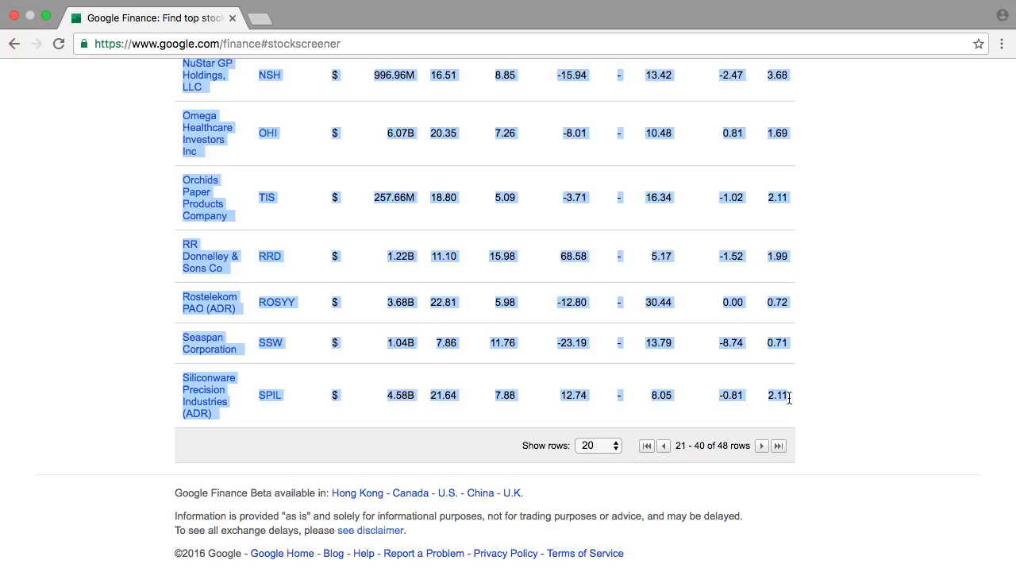
pyautogui.press('super+c')
pyautogui.press('super+Tab')
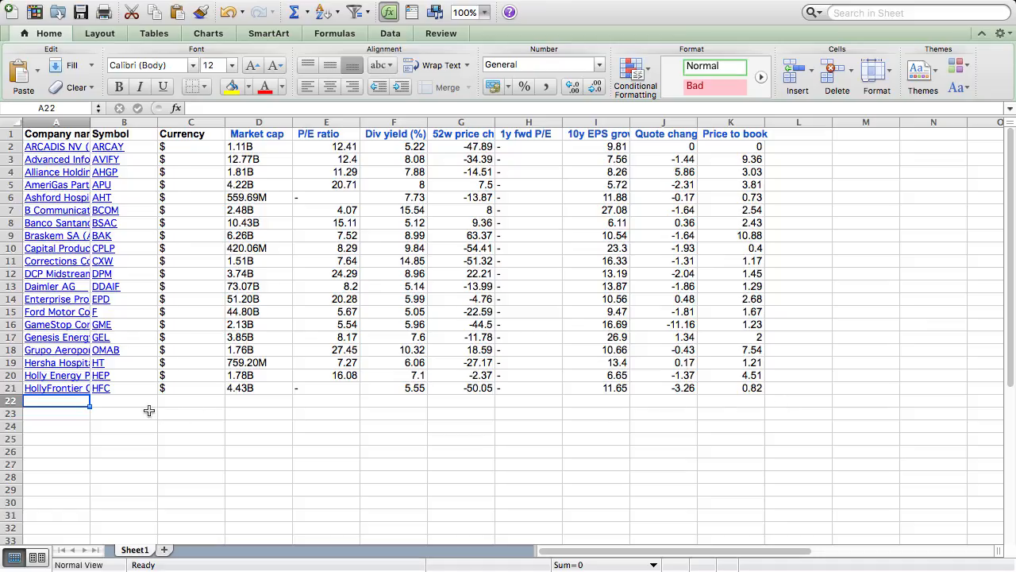
pyautogui.press('super+v')
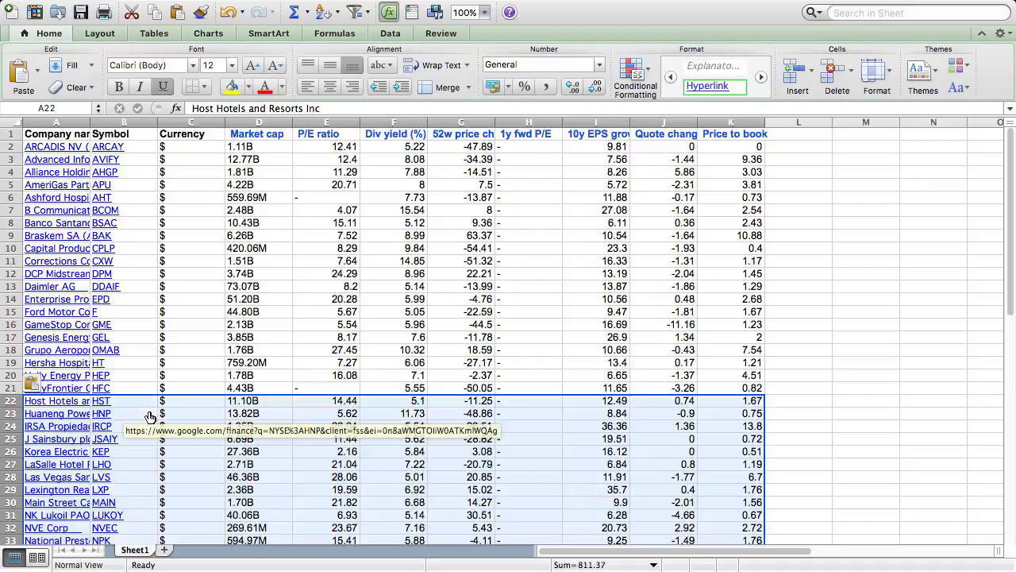
# Select cell A42 below the pasted rows, and switch back to Google Finance to show the last page of results
pyautogui.scroll(-10, 149, 416)
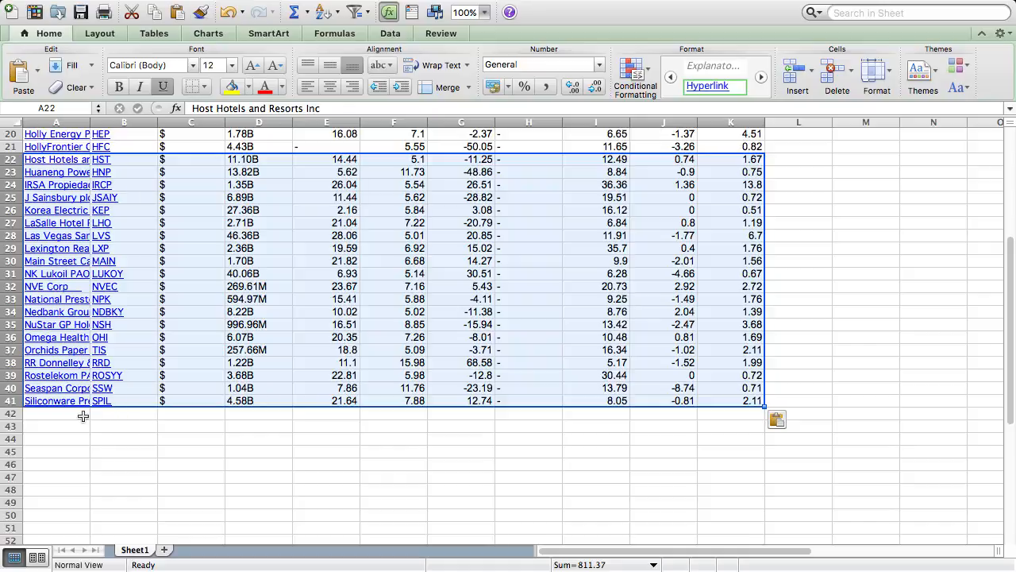
pyautogui.click(82, 414)
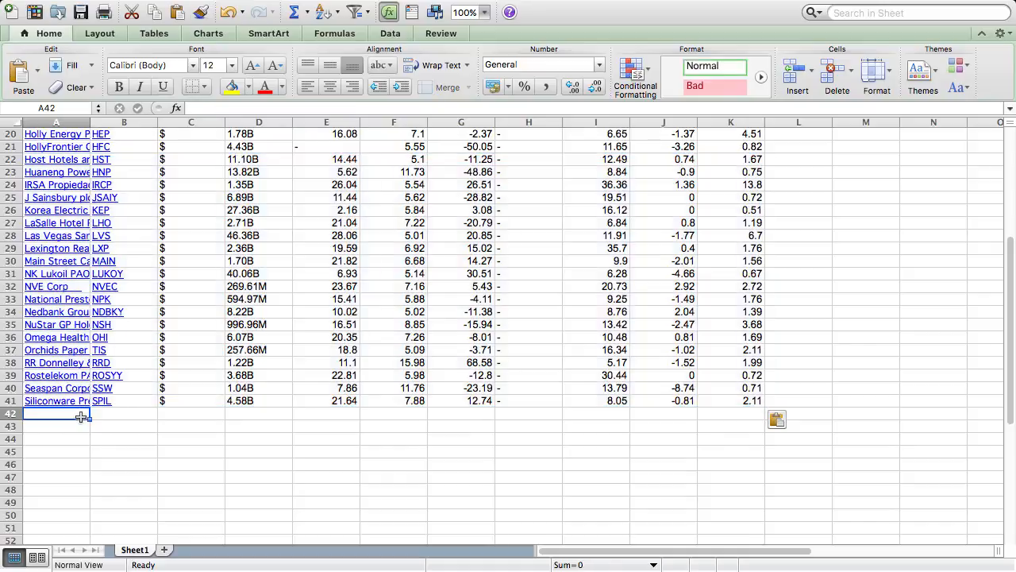
pyautogui.press('super+Tab')
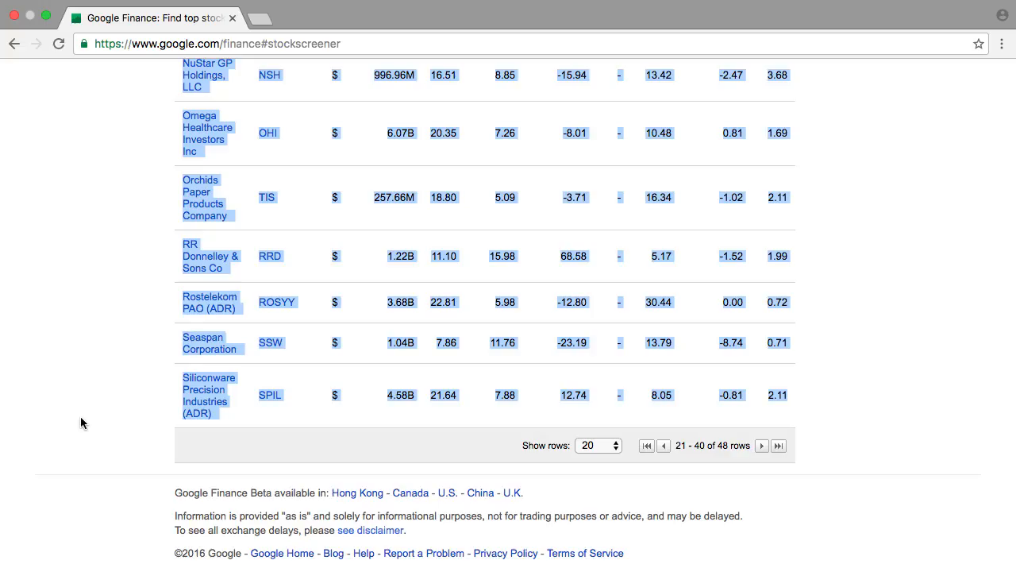
pyautogui.click(761, 446)
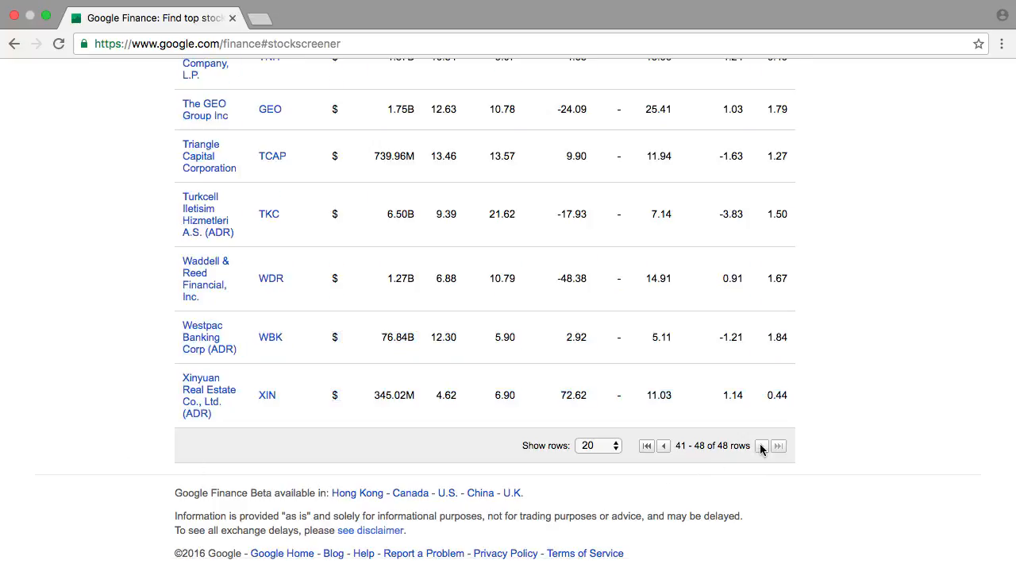
# Copy all company rows on the last results page, from Spectra Energy Partners to Xinyuan Real Estate, into Excel at cell A42
pyautogui.scroll(5, 760, 450)
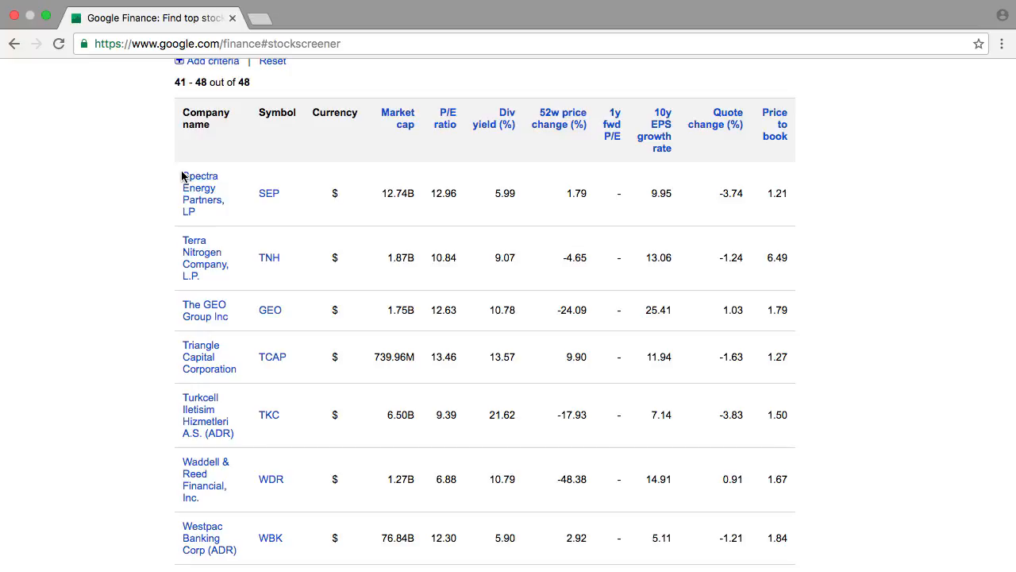
pyautogui.moveTo(182, 175); pyautogui.dragTo(786, 440)
pyautogui.scroll(-3, 810, 494)
pyautogui.press('super+c')
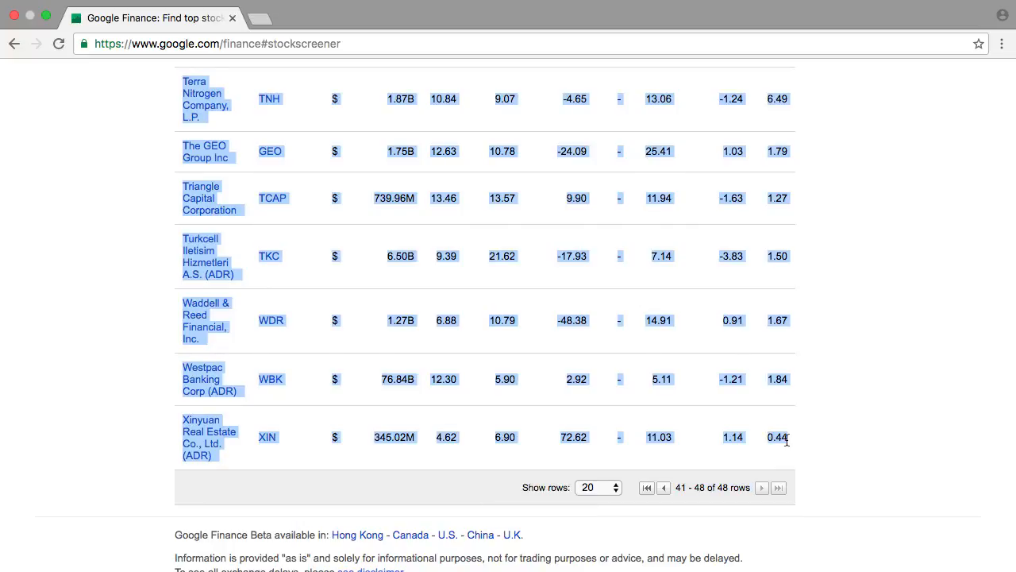
pyautogui.press('super+Tab')
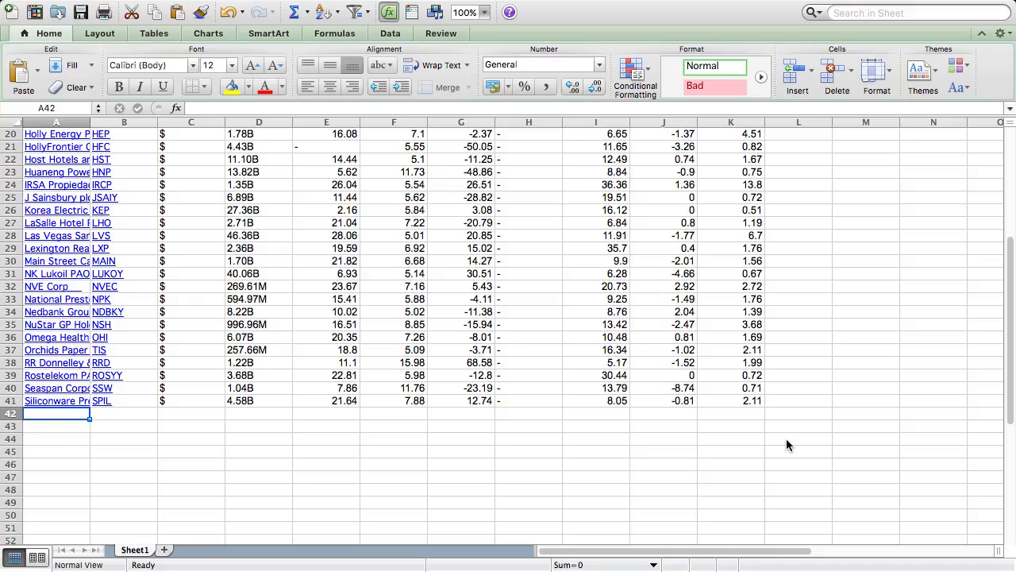
pyautogui.press('super+v')
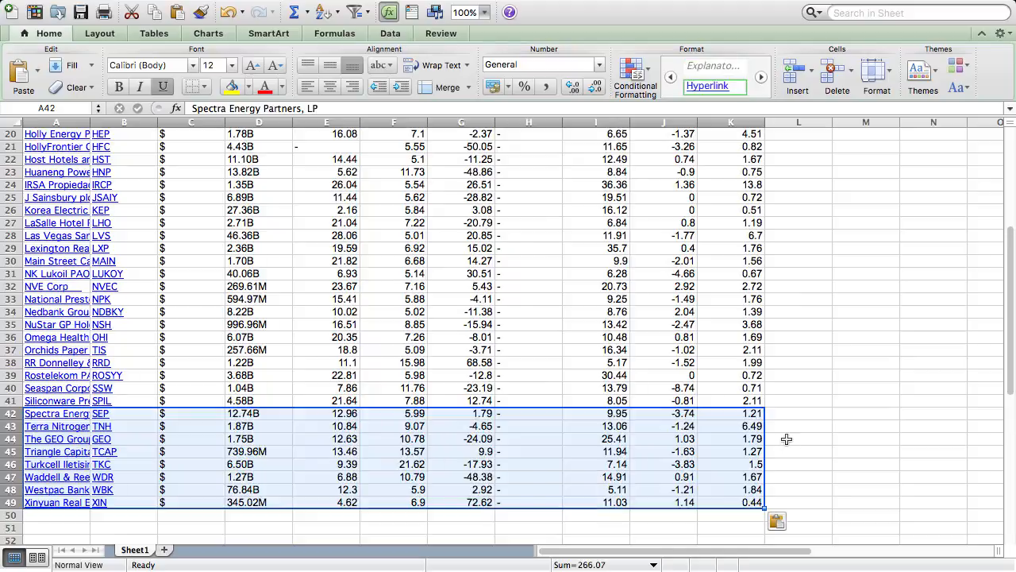
# Insert a blank column before the Company name column and head it "Analyse?" in cell A1
pyautogui.scroll(10, 249, 285)
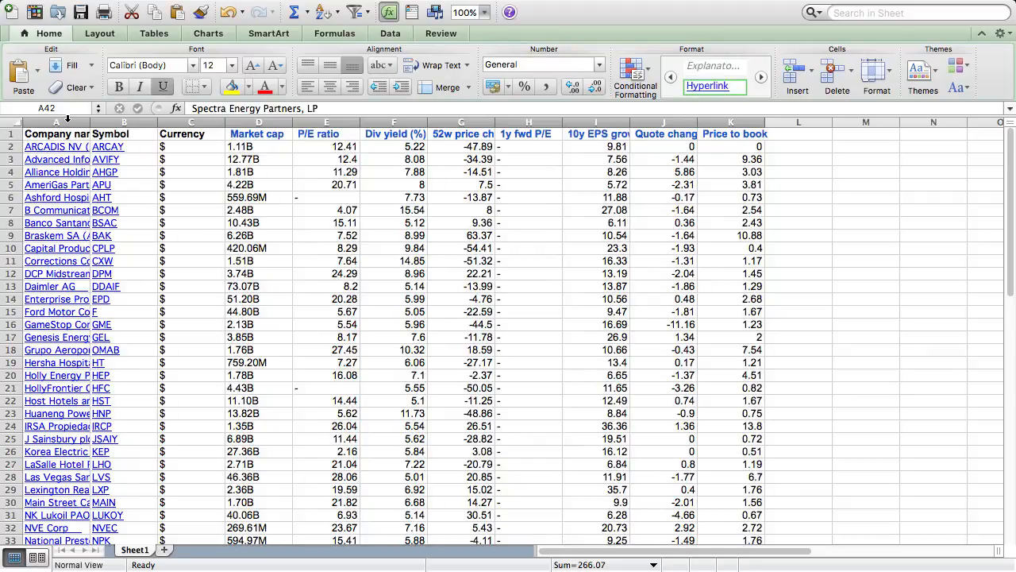
pyautogui.rightClick(67, 119)
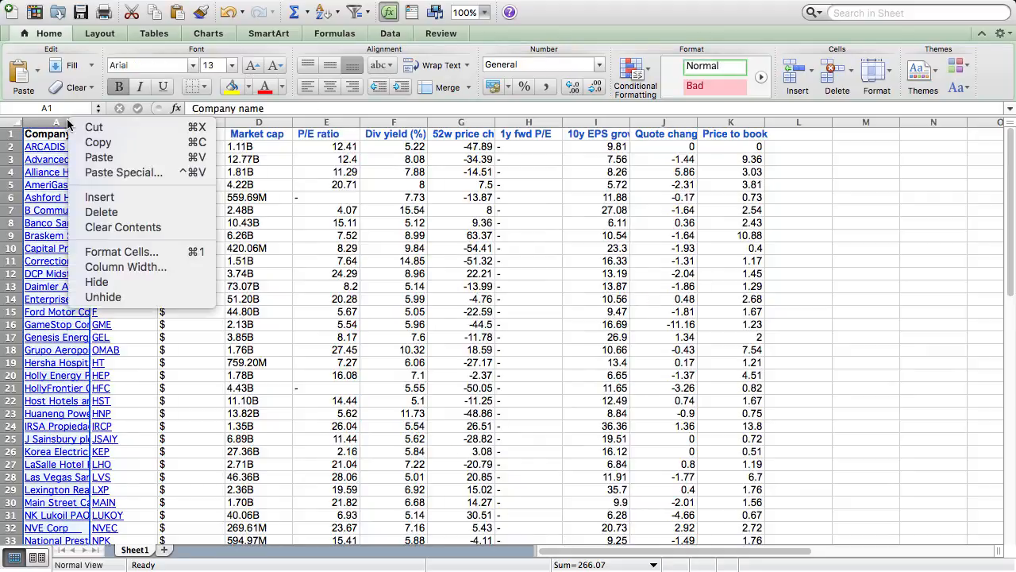
pyautogui.click(104, 196)
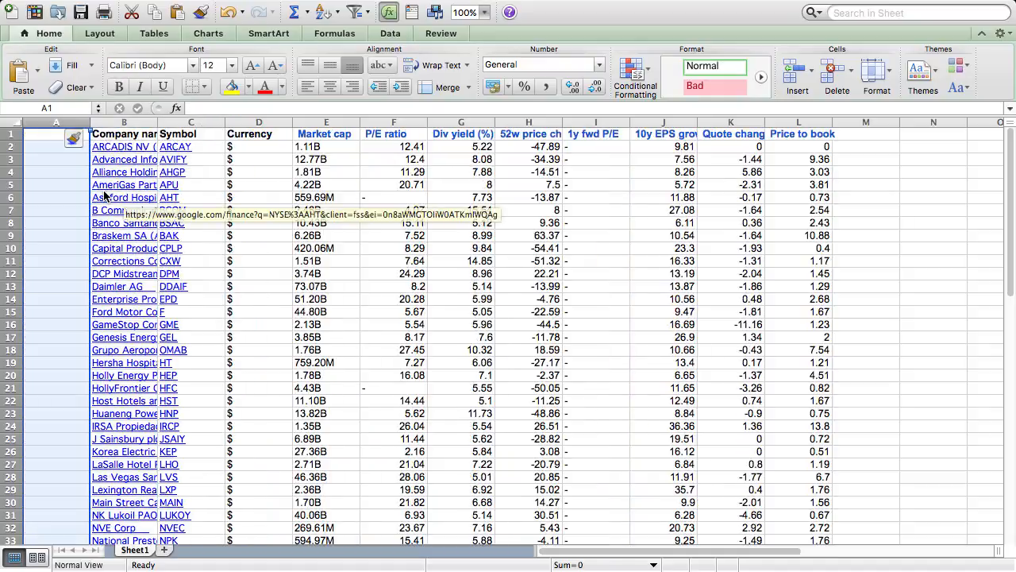
pyautogui.click(52, 138)
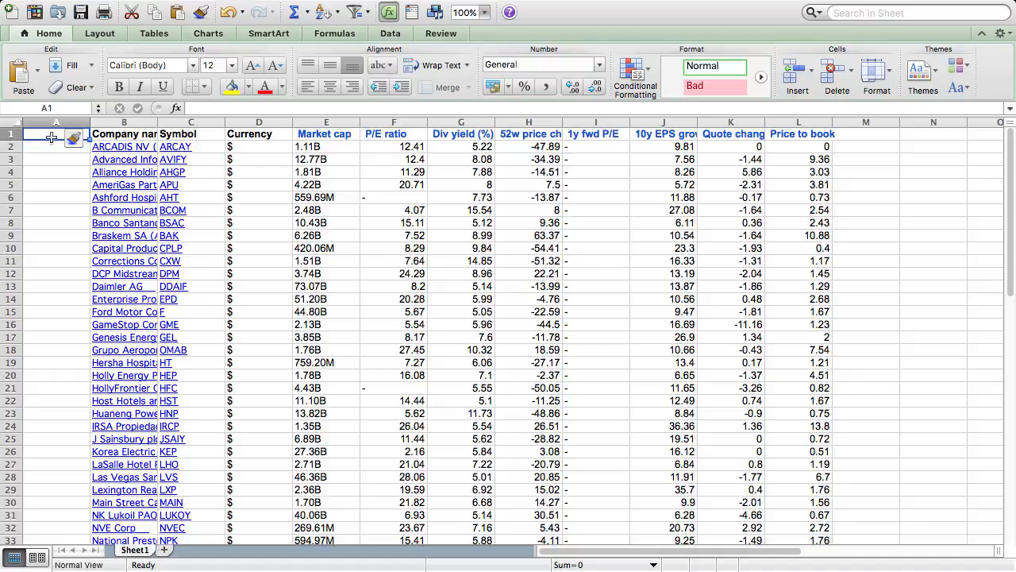
pyautogui.write('Ana')
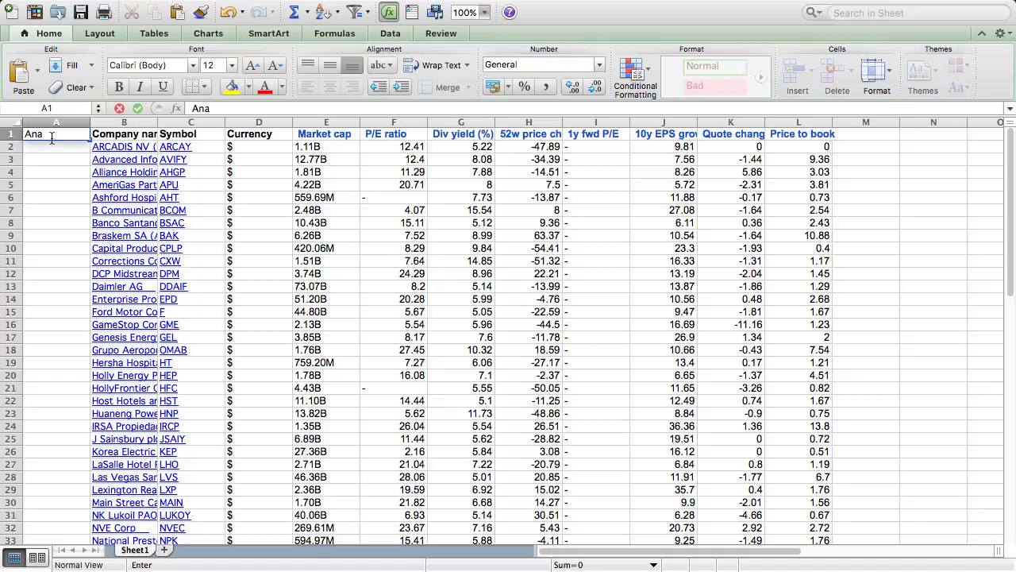
pyautogui.write('lyse?')
pyautogui.press('Return')
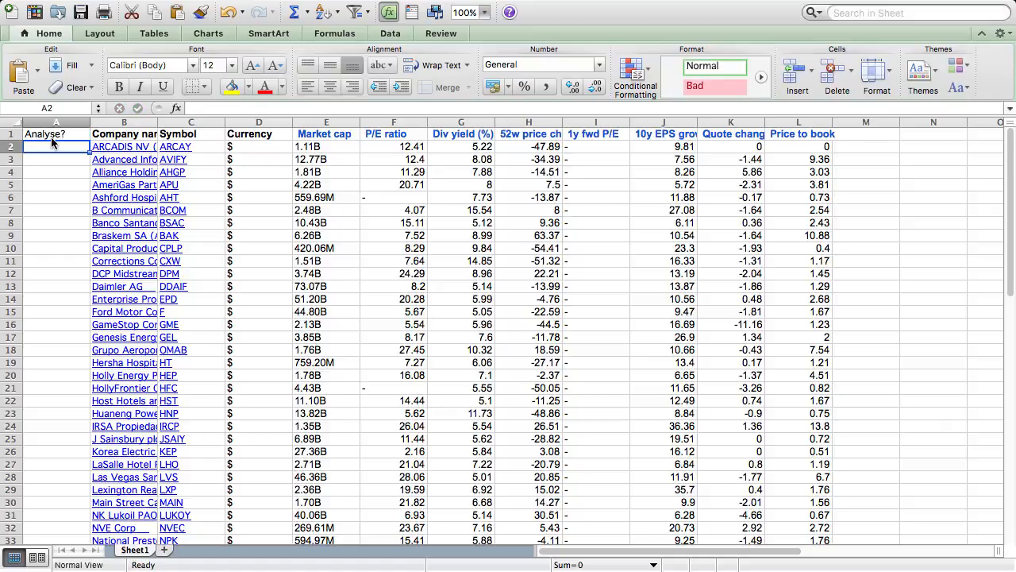
# Fit the Company name column to its contents and enter N under Analyse? for ARCADIS NV and Advanced Info Service PCL
pyautogui.doubleClick(157, 126)
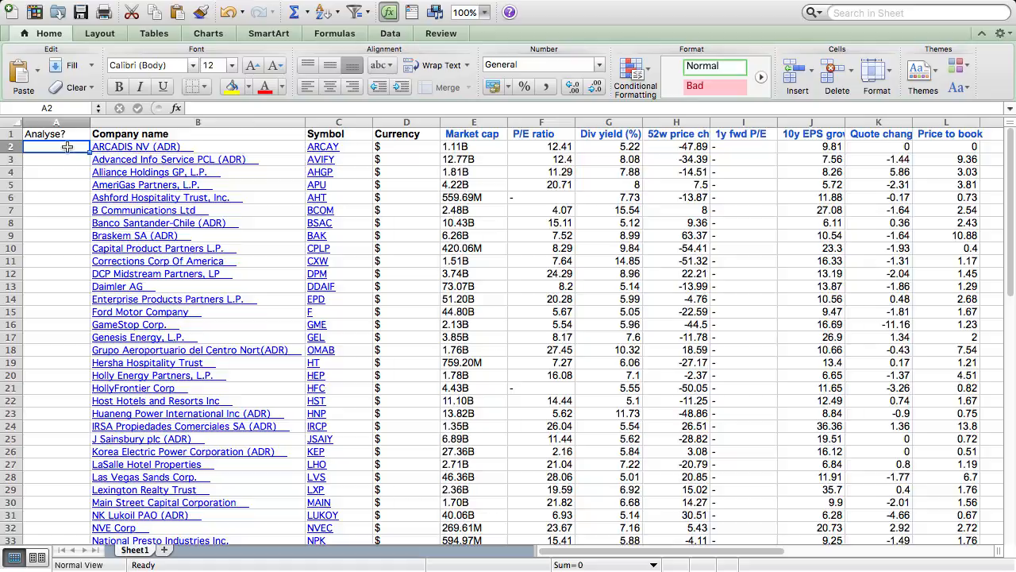
pyautogui.write('N')
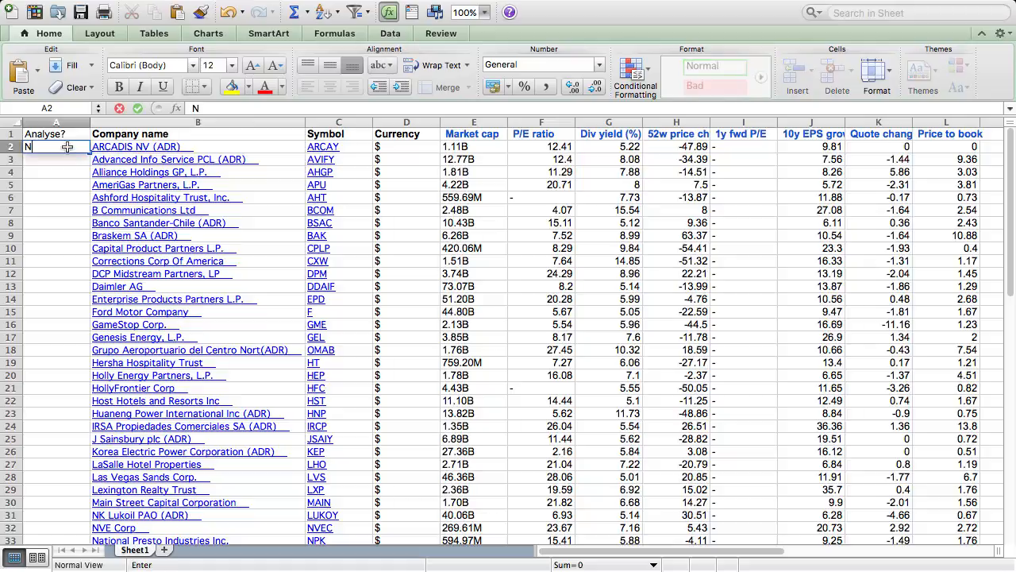
pyautogui.press('Return')
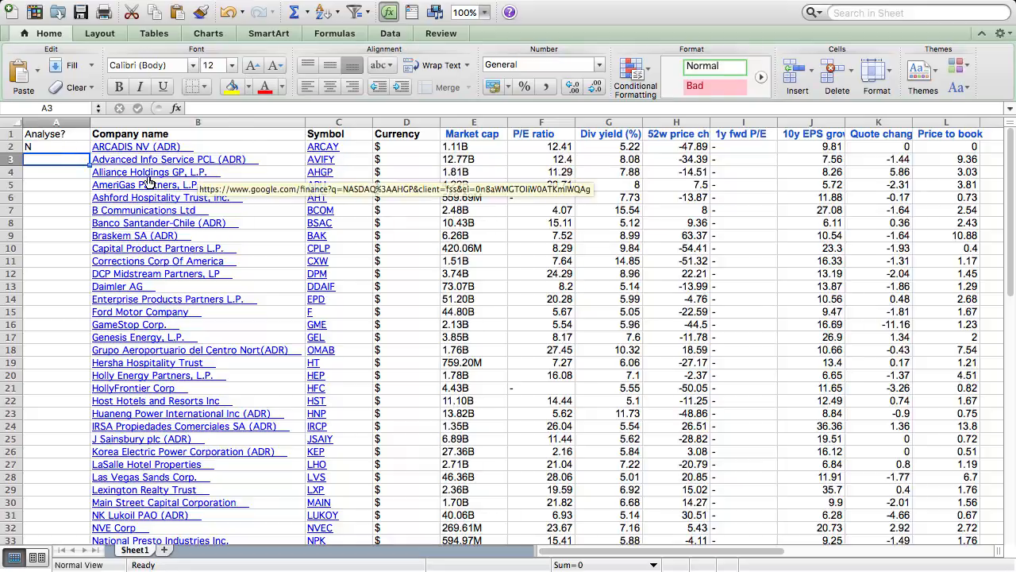
pyautogui.write('N')
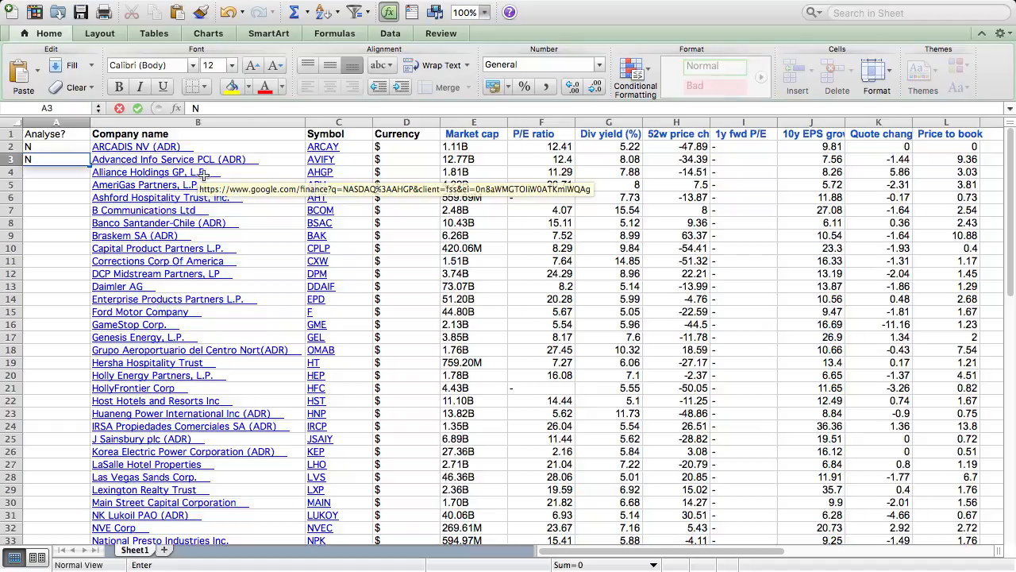
# Review the linked Google Finance page and description of Alliance Holdings GP, close it, and enter N in cell A4
pyautogui.click(179, 176)
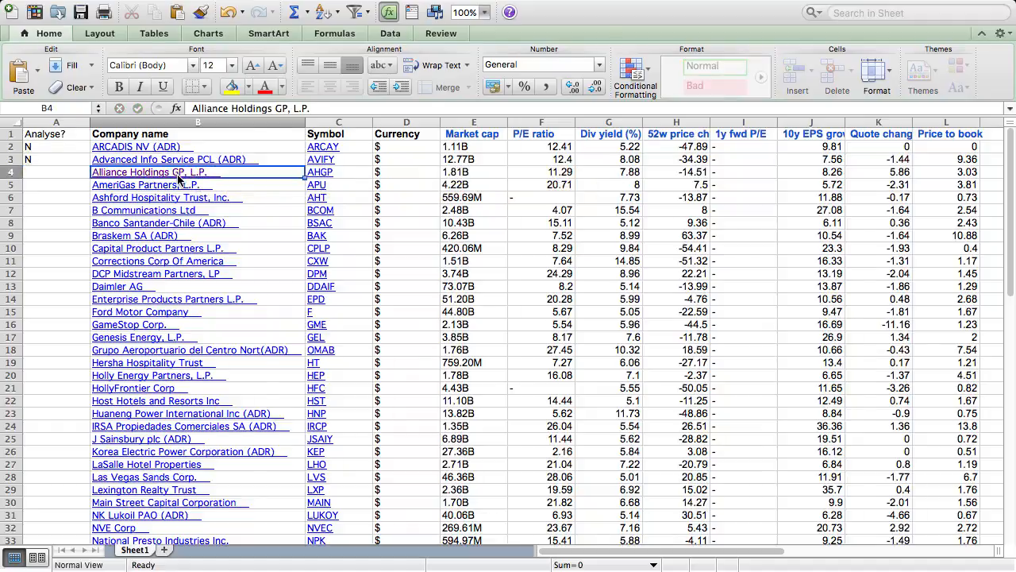
pyautogui.click(179, 176)
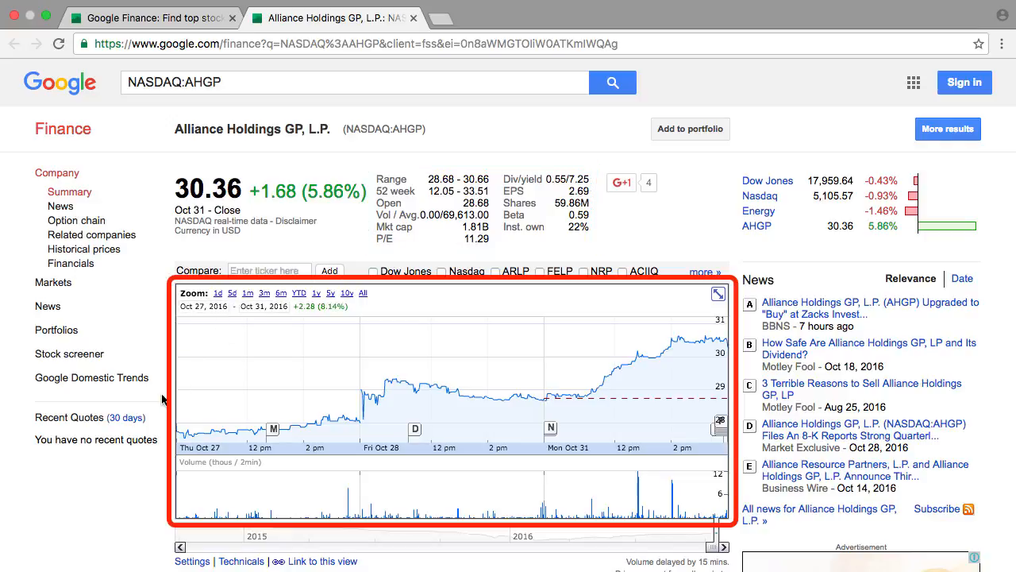
pyautogui.scroll(-5, 161, 398)
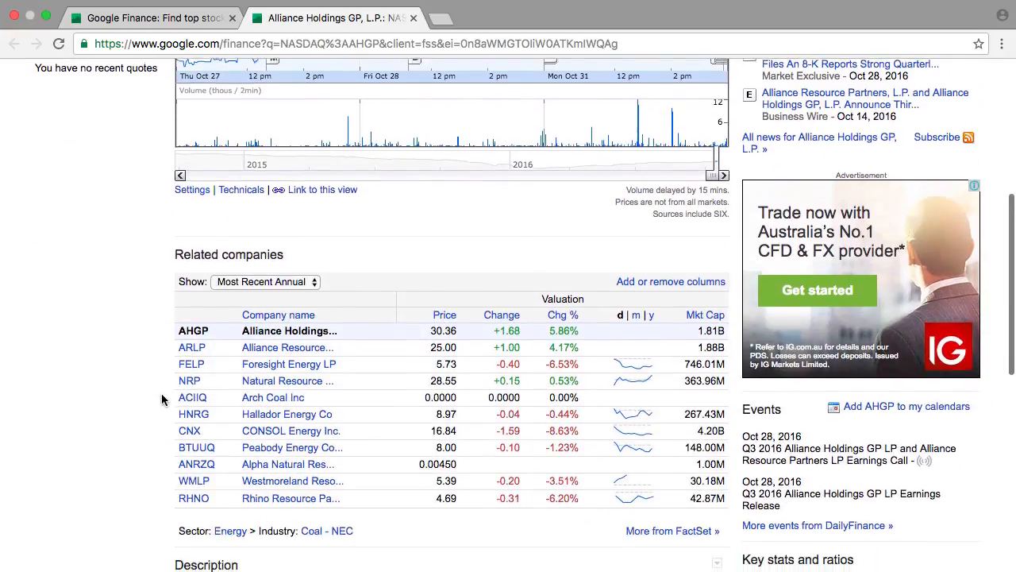
pyautogui.scroll(-2, 161, 393)
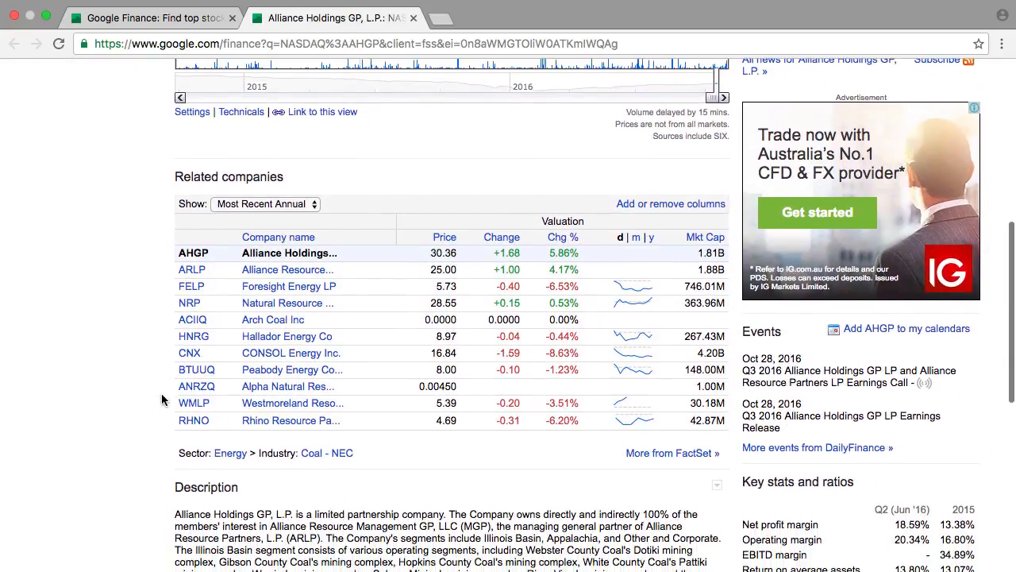
pyautogui.scroll(-3, 161, 393)
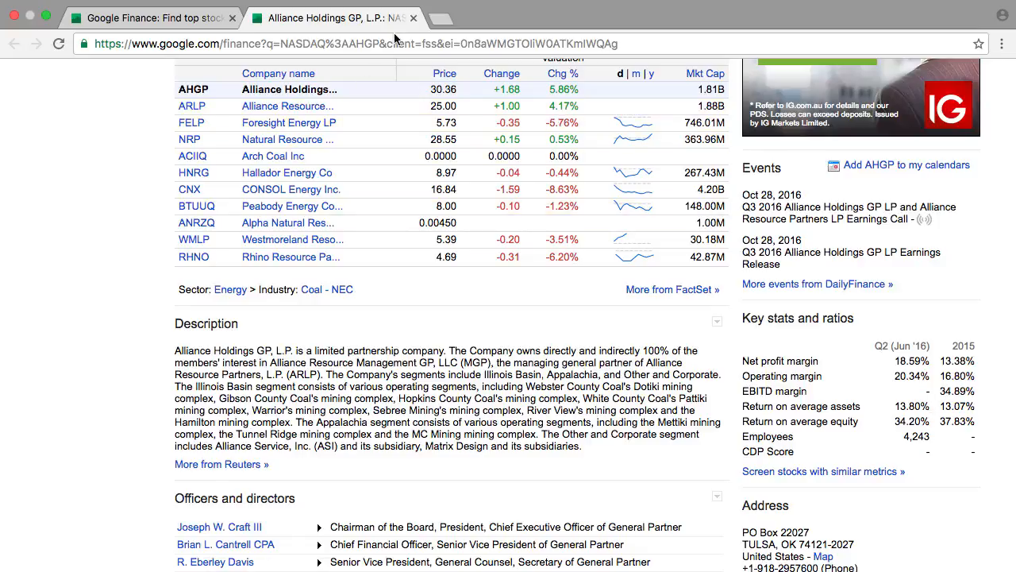
pyautogui.click(414, 19)
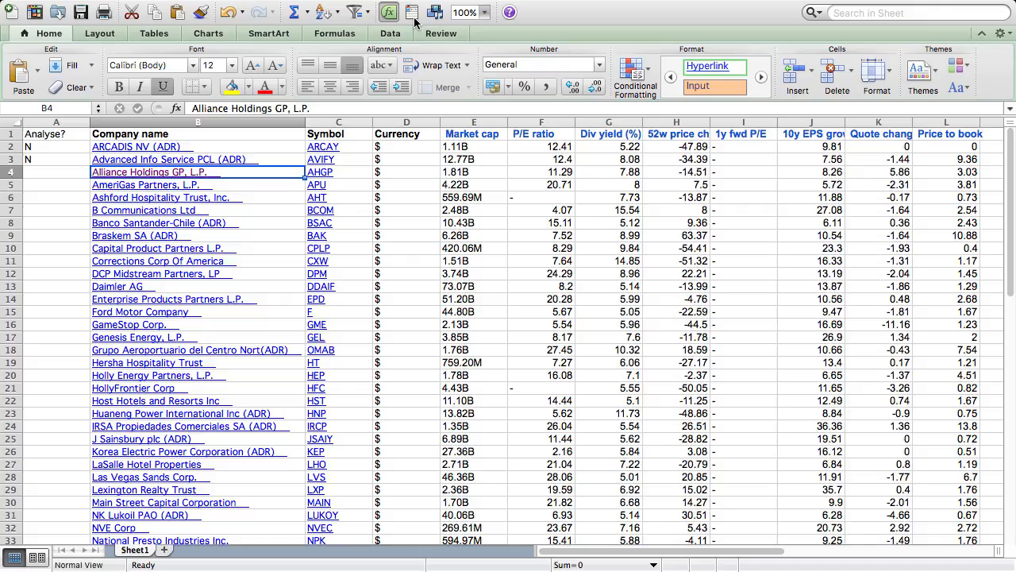
pyautogui.click(71, 170)
pyautogui.write('N')
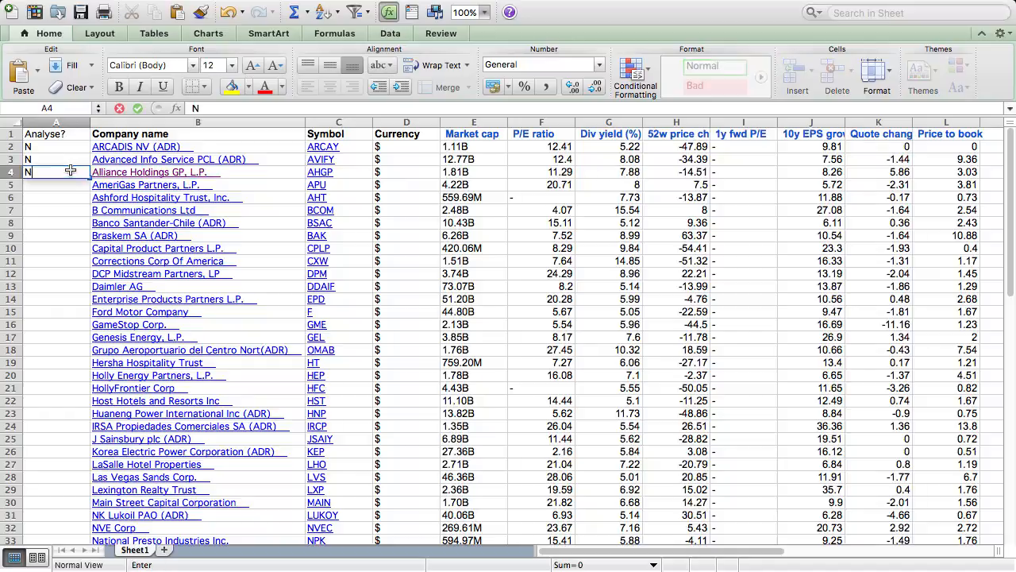
# Review the linked Google Finance page and description of AmeriGas Partners, close it, and enter Y in cell A5
pyautogui.click(153, 188)
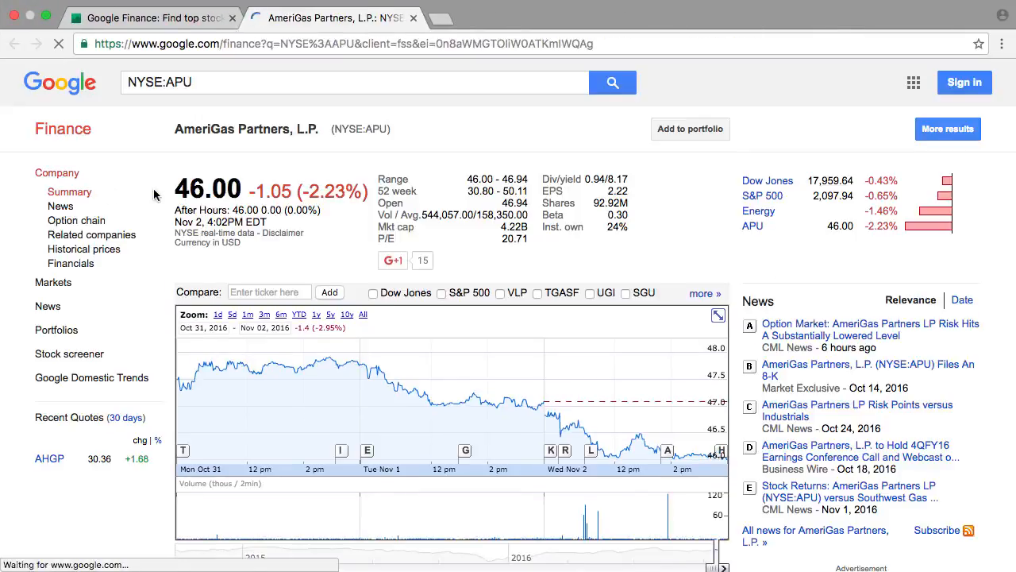
pyautogui.scroll(-2, 155, 194)
pyautogui.scroll(-5, 155, 195)
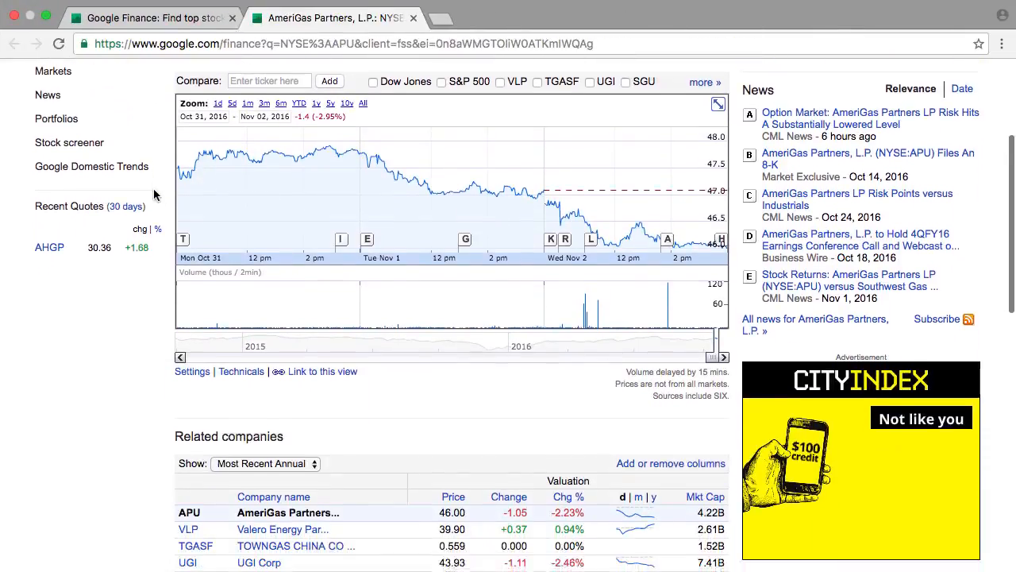
pyautogui.scroll(-3, 153, 188)
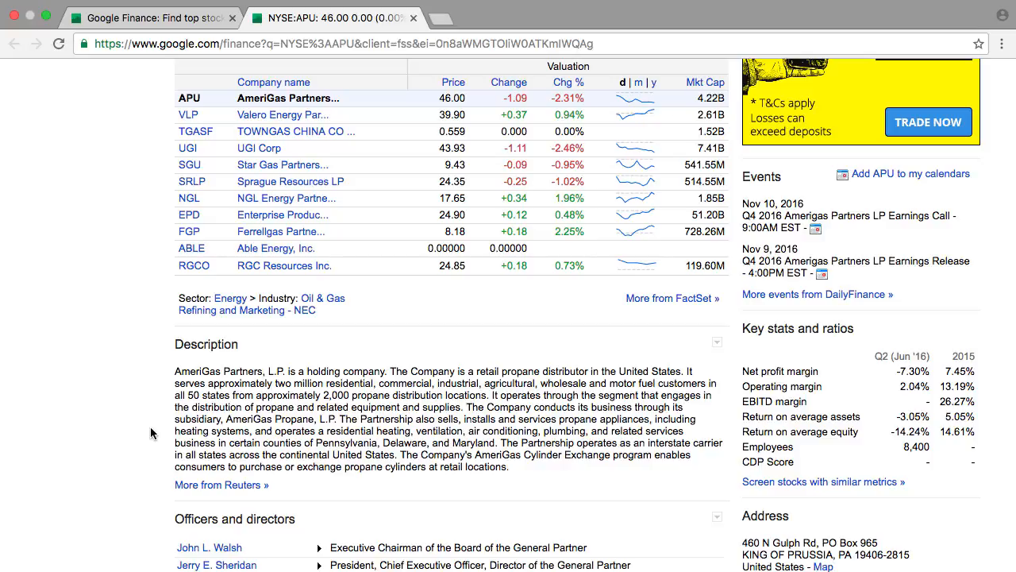
pyautogui.click(413, 18)
pyautogui.press('super+Tab')
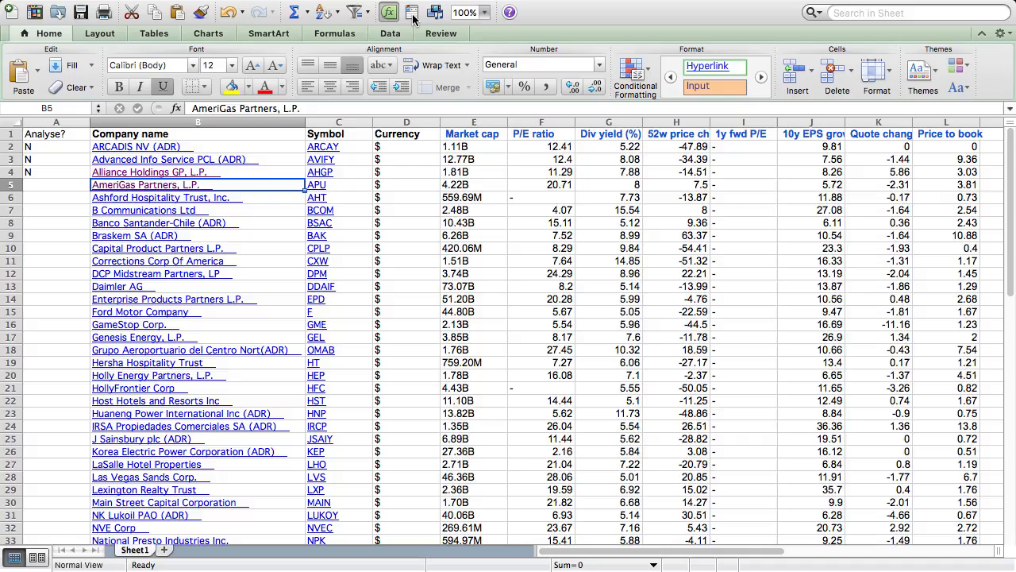
pyautogui.click(66, 186)
pyautogui.write('Y')
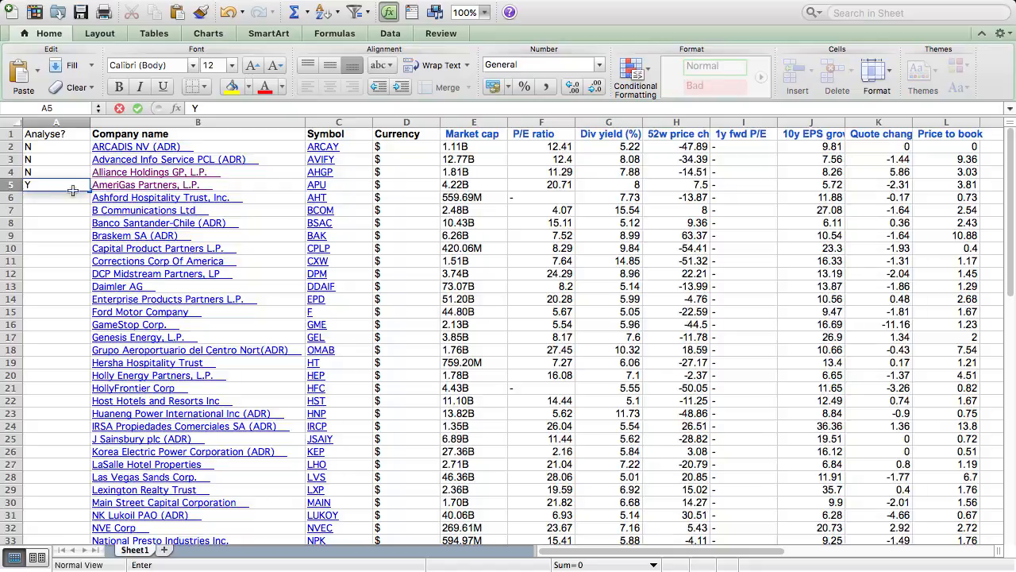
# Review the linked Google Finance page and description of Ashford Hospitality Trust, and enter N in cell A6
pyautogui.click(164, 201)
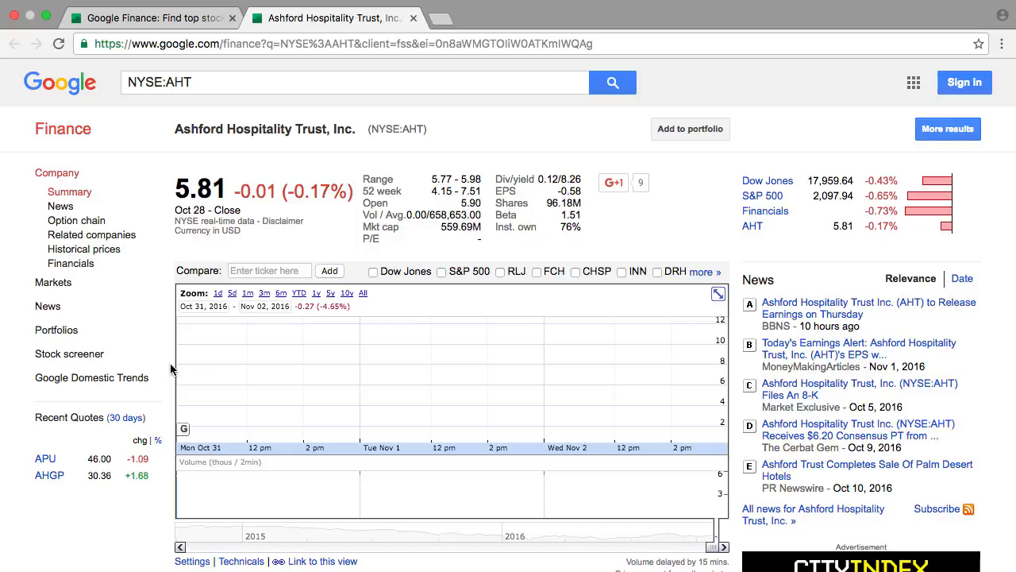
pyautogui.scroll(-5, 170, 369)
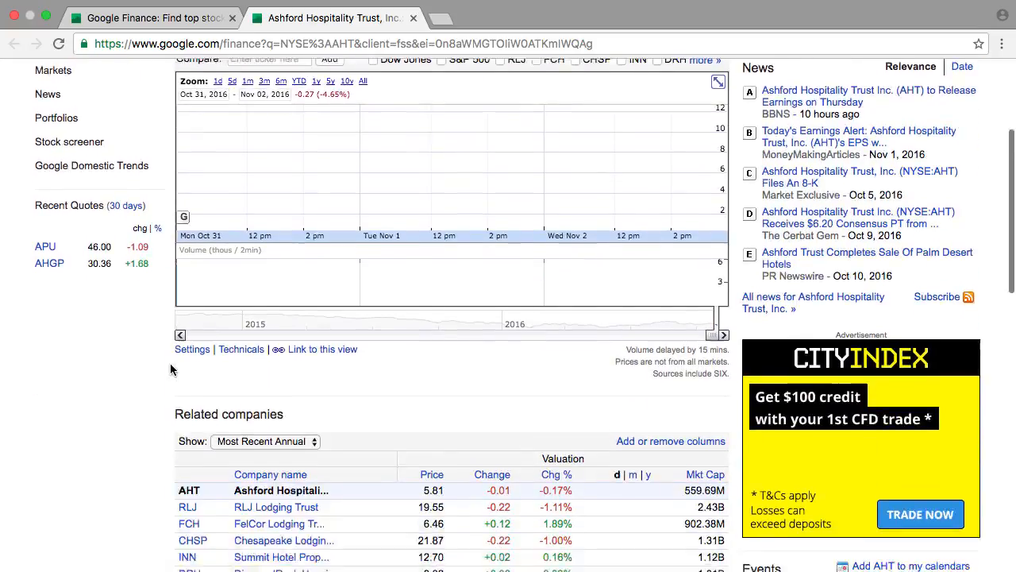
pyautogui.scroll(-3, 170, 363)
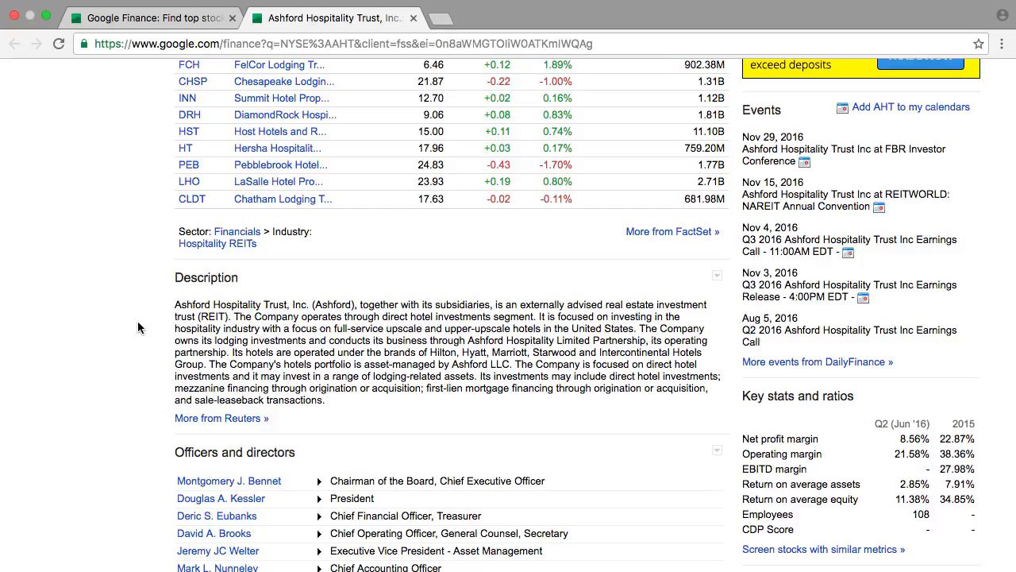
pyautogui.scroll(-2, 138, 323)
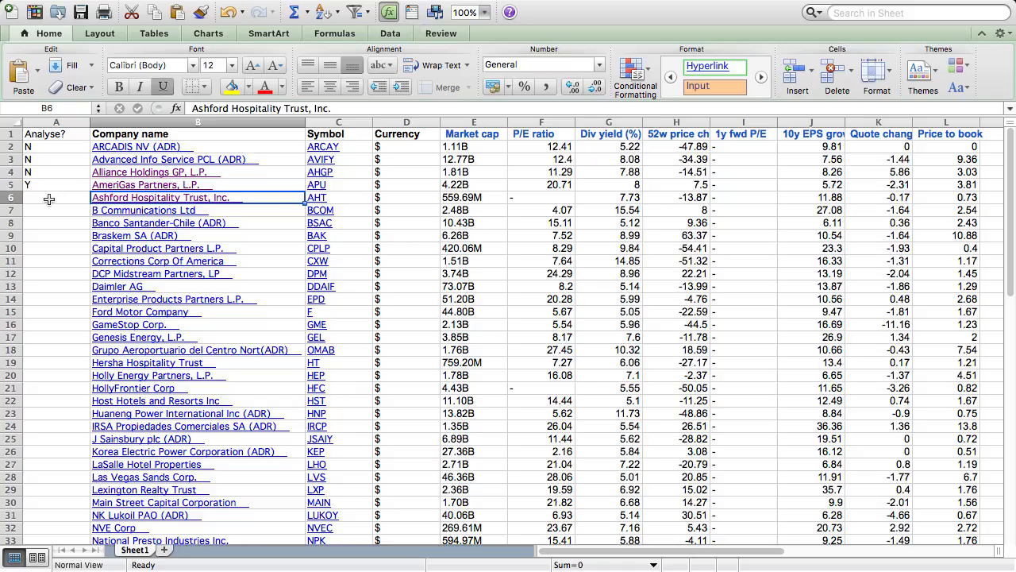
pyautogui.click(49, 200)
pyautogui.write('N')
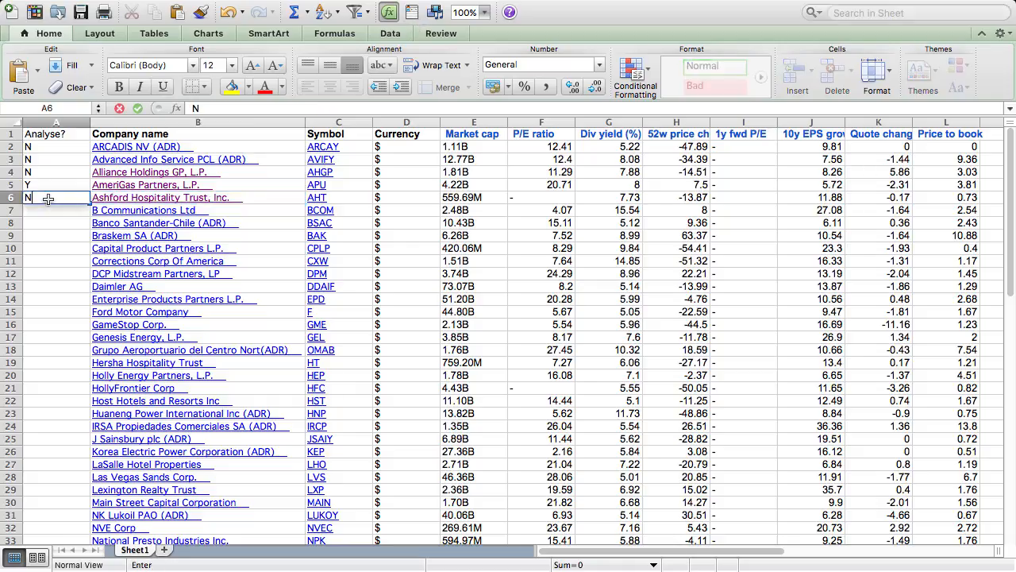
pyautogui.click(156, 214)
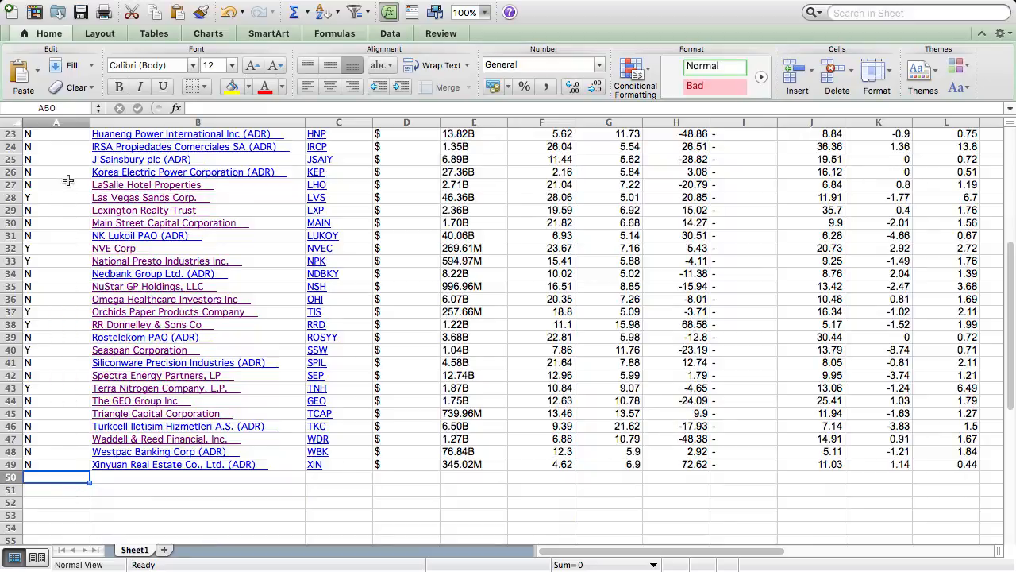
# Sort the list, which has headers, by the Analyse? column's values in Z to A order
pyautogui.scroll(7, 68, 180)
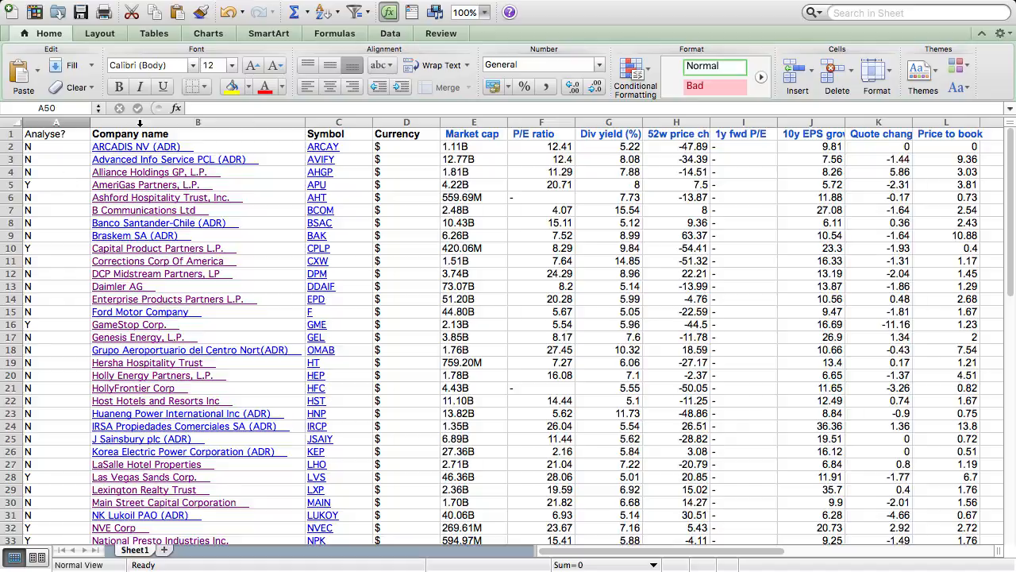
pyautogui.moveTo(263, 3)
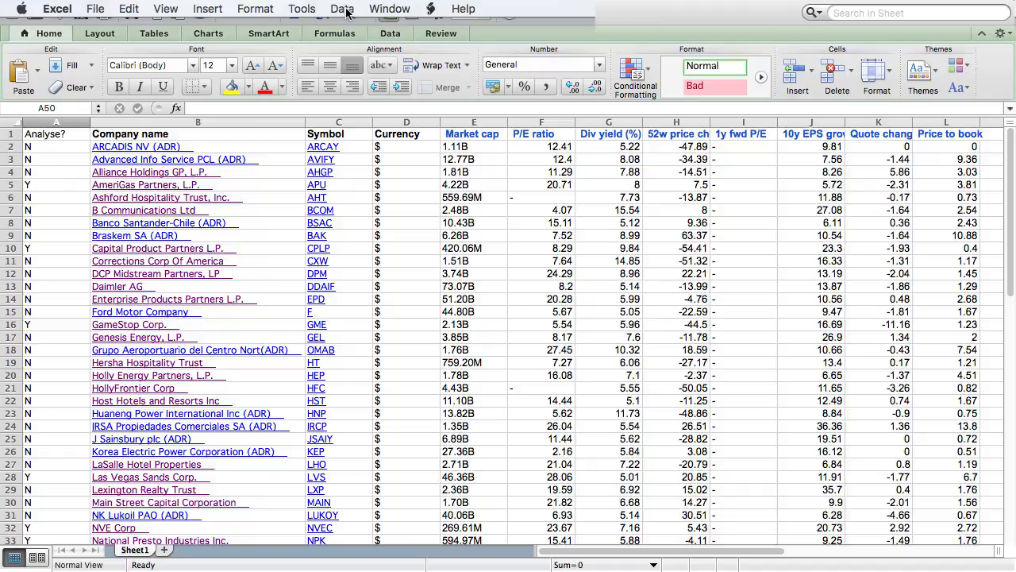
pyautogui.click(344, 8)
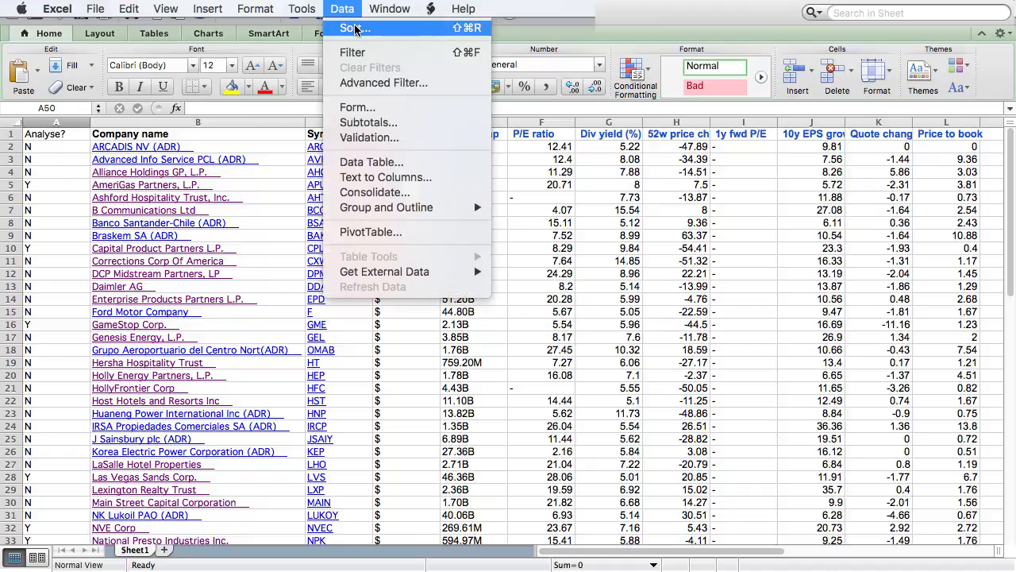
pyautogui.click(355, 29)
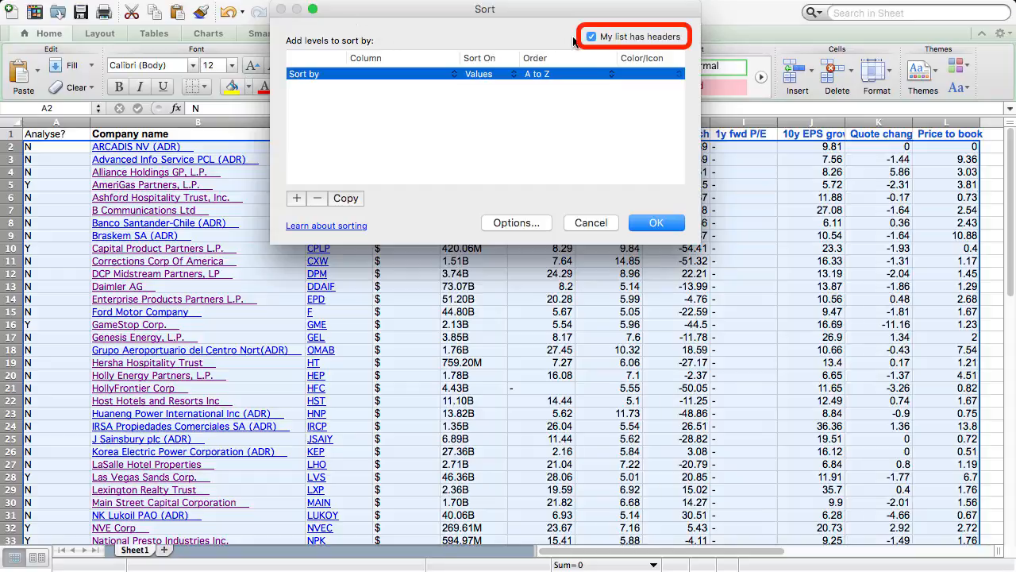
pyautogui.click(422, 74)
pyautogui.click(411, 74)
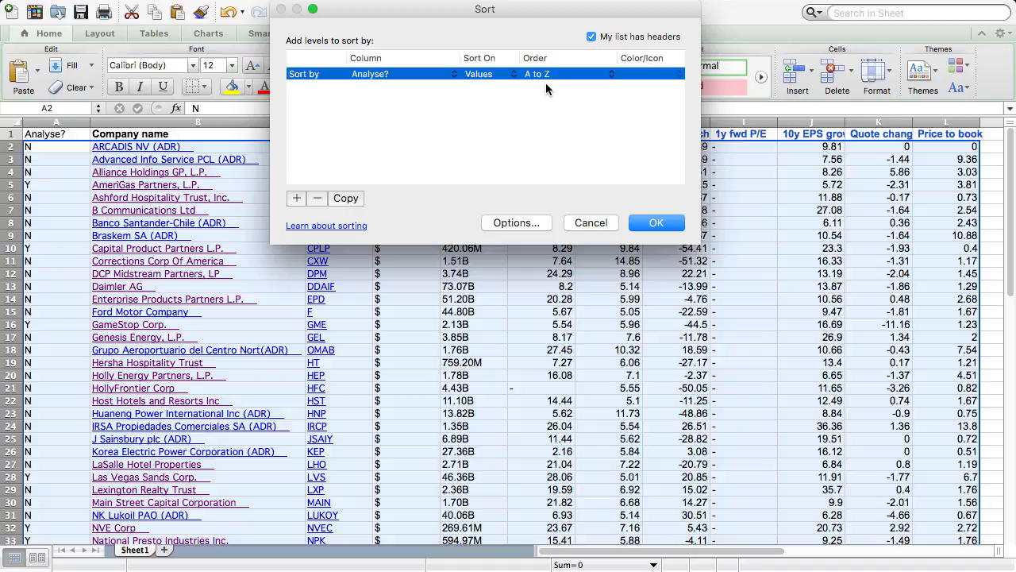
pyautogui.click(585, 74)
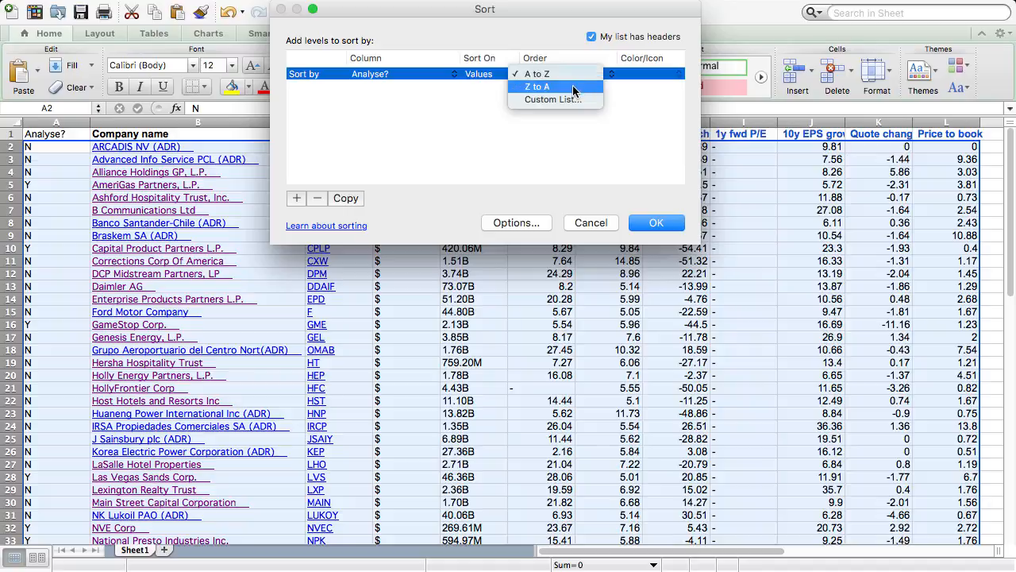
pyautogui.click(574, 87)
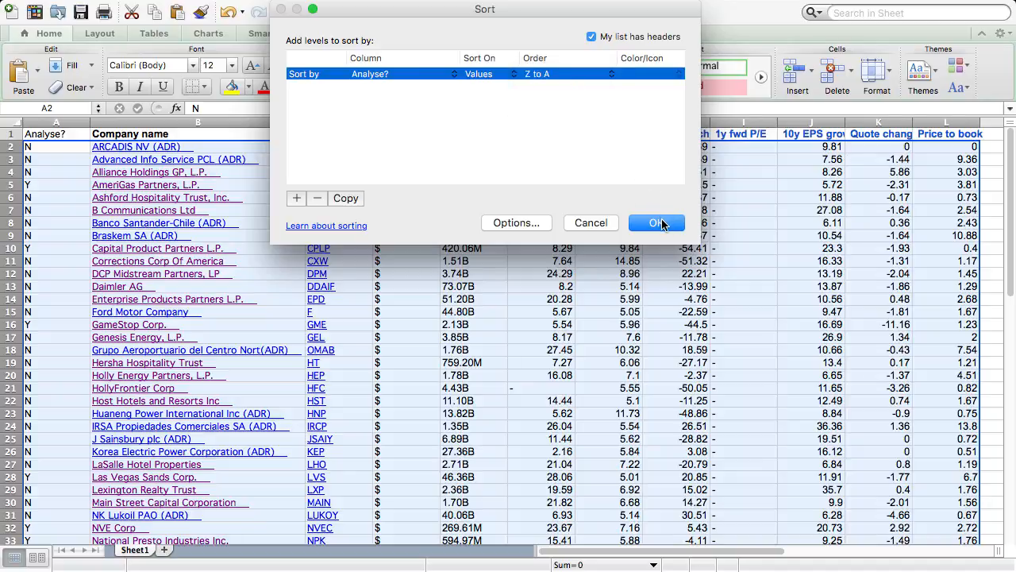
pyautogui.click(657, 224)
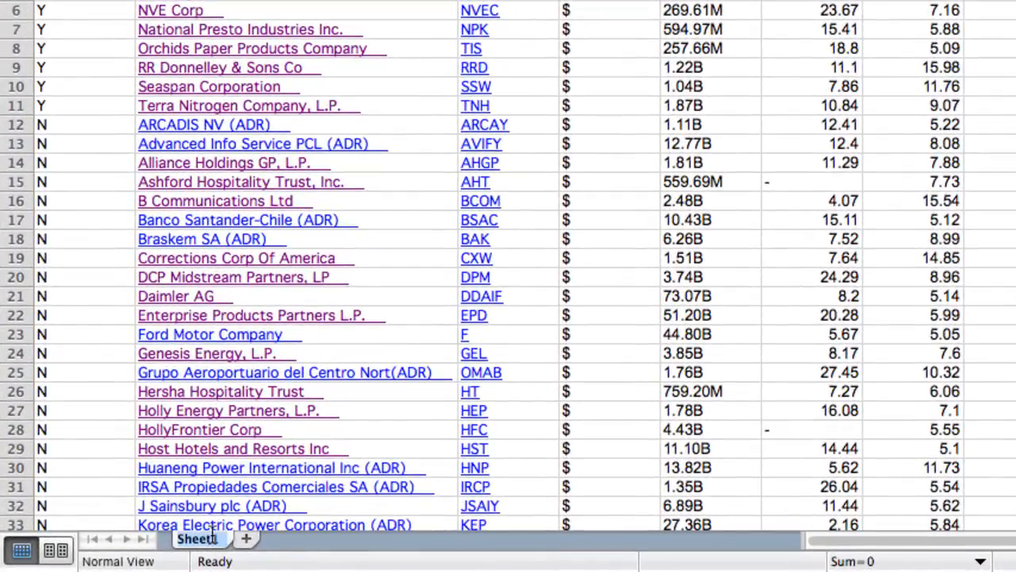
# Rename the Sheet1 worksheet as "US Nov 2016"
pyautogui.write('US No')
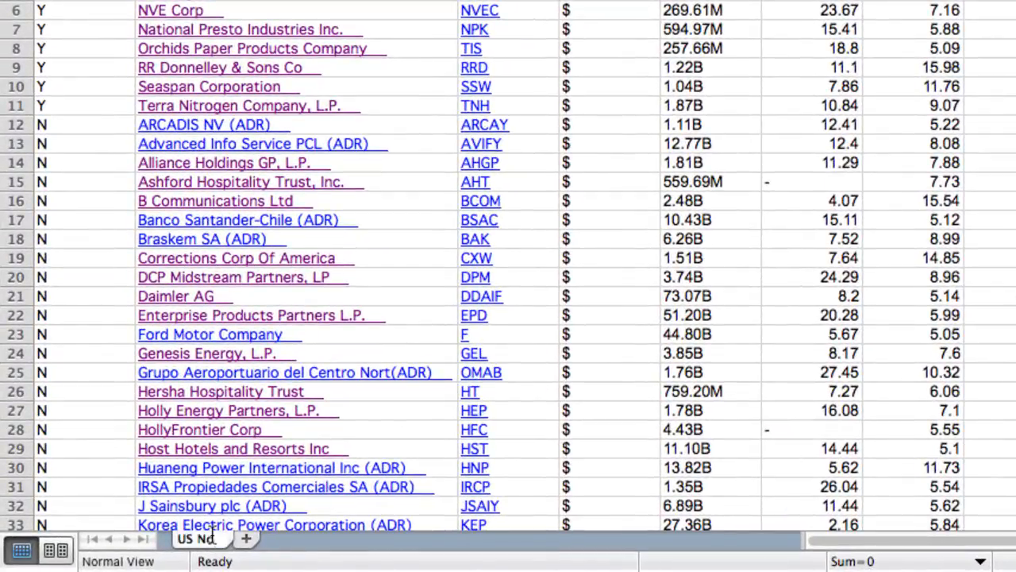
pyautogui.write('v 2016')
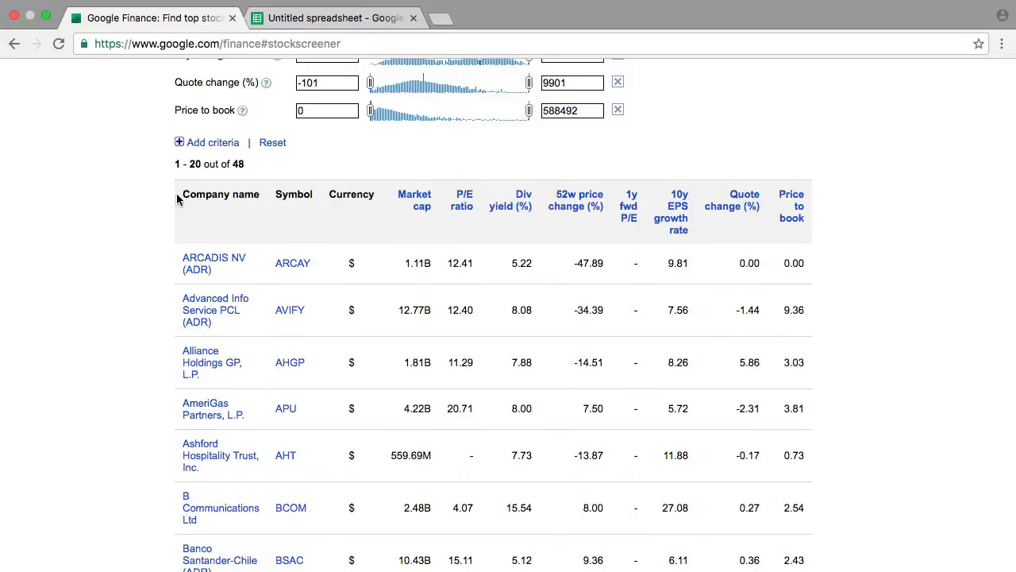
# Copy the Google Finance screener results from the header row through HollyFrontier Corp and paste them into the blank Google Sheets spreadsheet at A1
pyautogui.moveTo(177, 198); pyautogui.dragTo(806, 412)
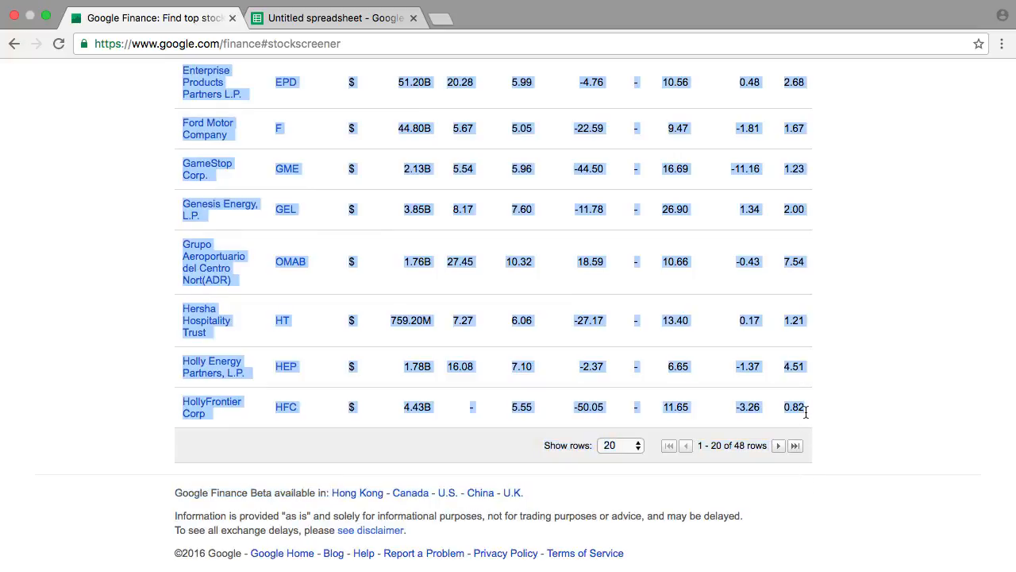
pyautogui.press('super+c')
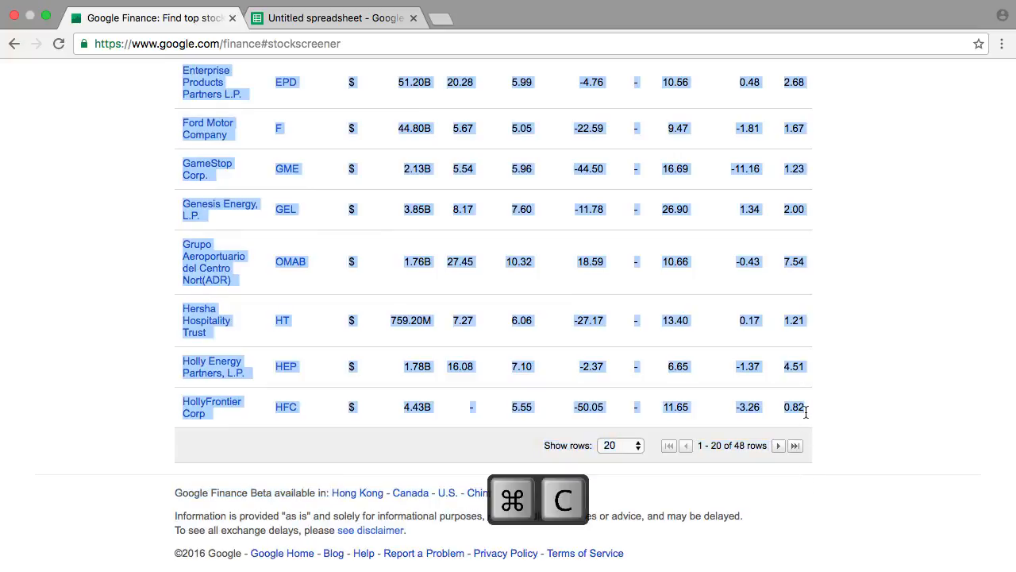
pyautogui.click(352, 17)
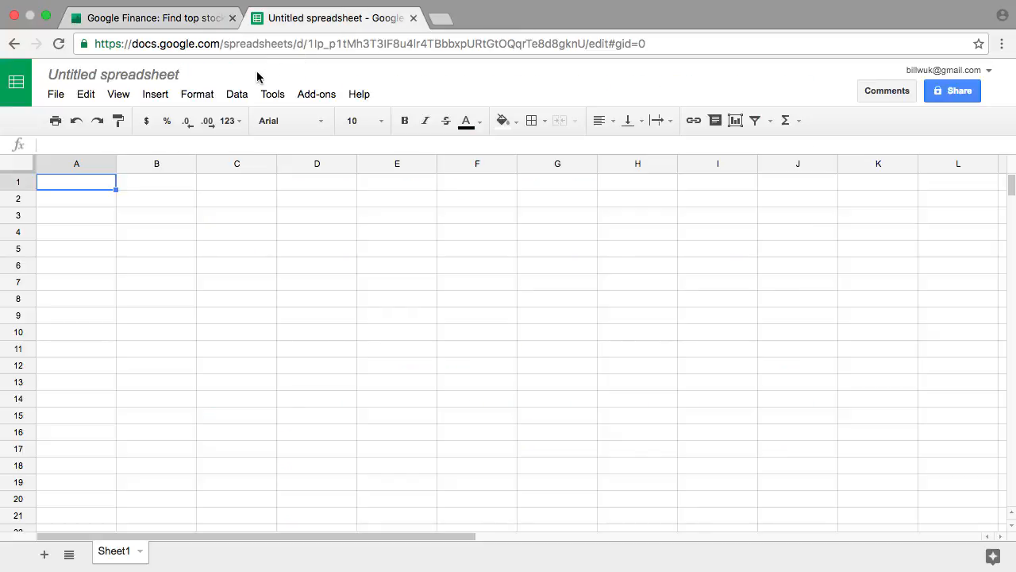
pyautogui.click(88, 96)
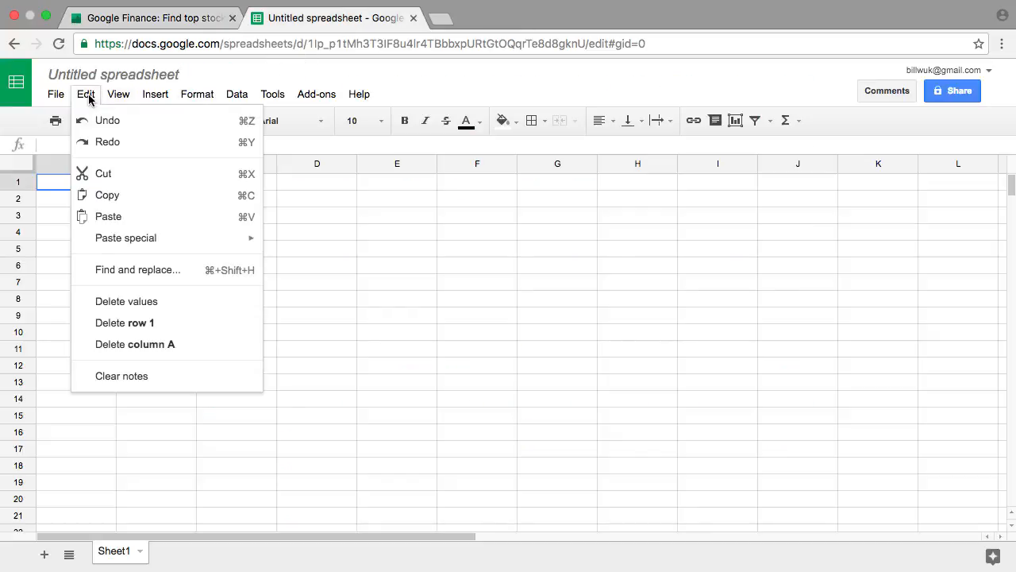
pyautogui.click(110, 216)
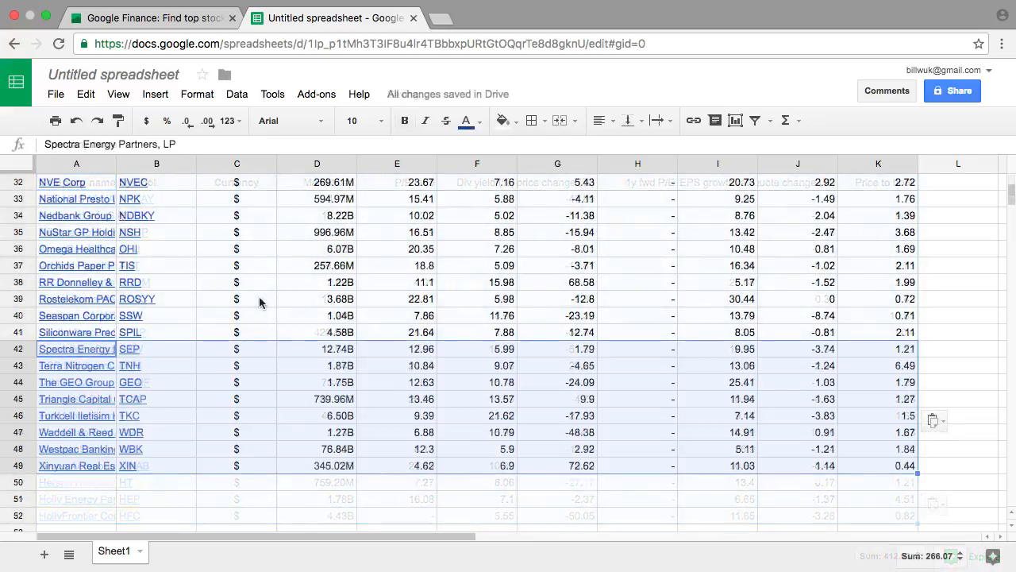
# Insert a blank column before the Company name column in the Google Sheets spreadsheet and head it "Analyse?" in cell A1
pyautogui.scroll(3, 259, 297)
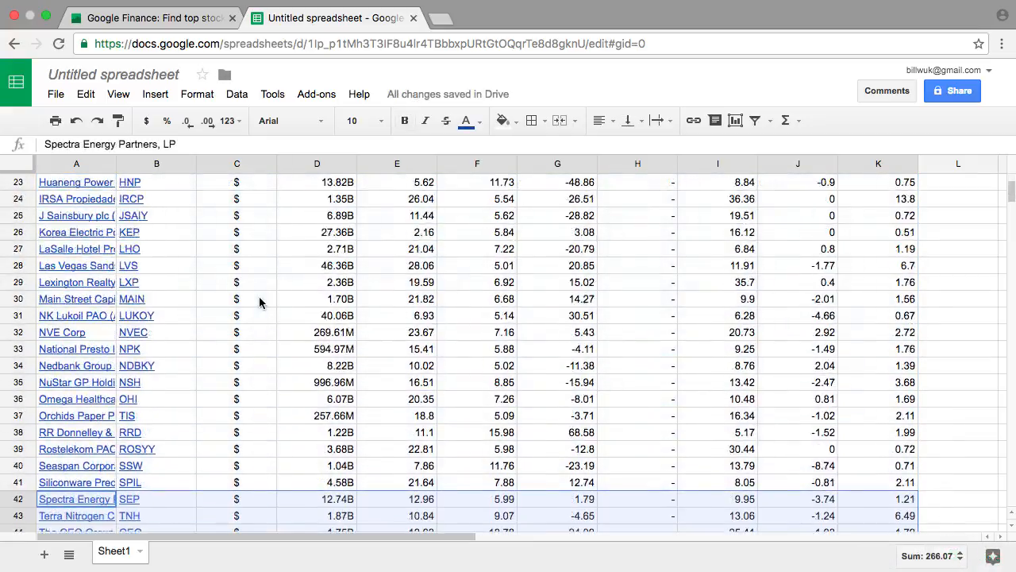
pyautogui.scroll(5, 259, 302)
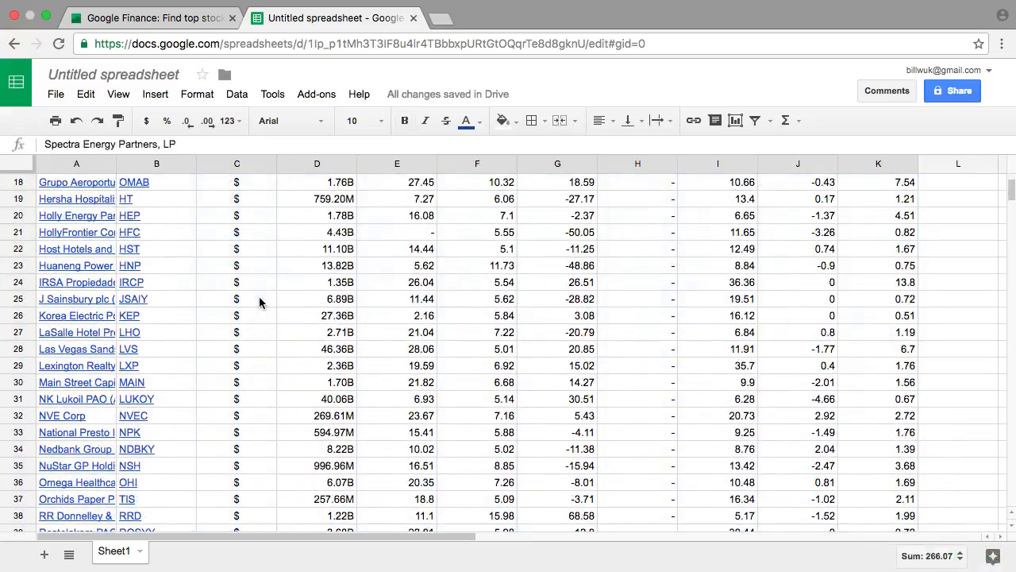
pyautogui.scroll(3, 259, 298)
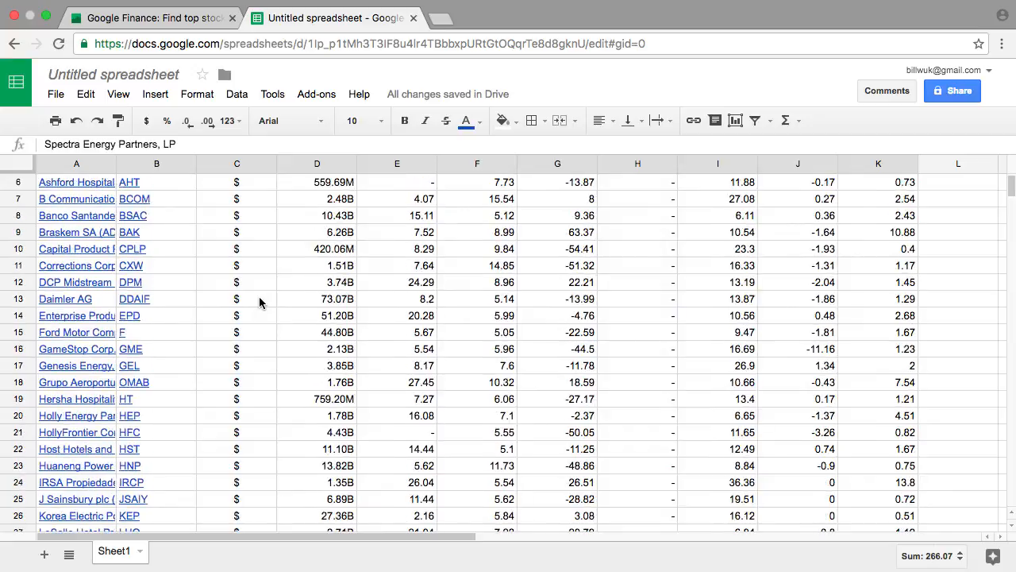
pyautogui.moveTo(76, 164); pyautogui.dragTo(236, 164)
pyautogui.rightClick(76, 165)
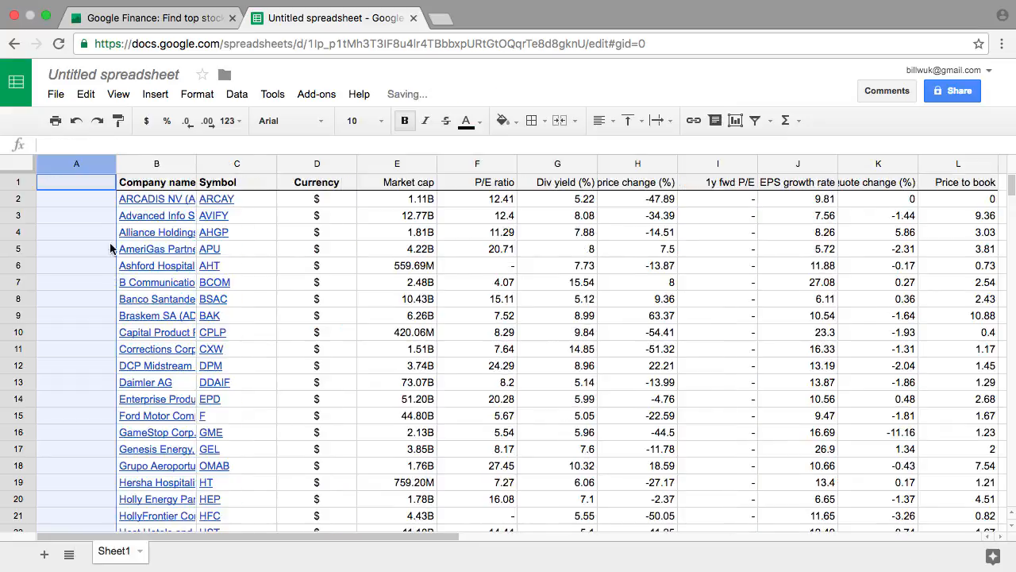
pyautogui.click(92, 187)
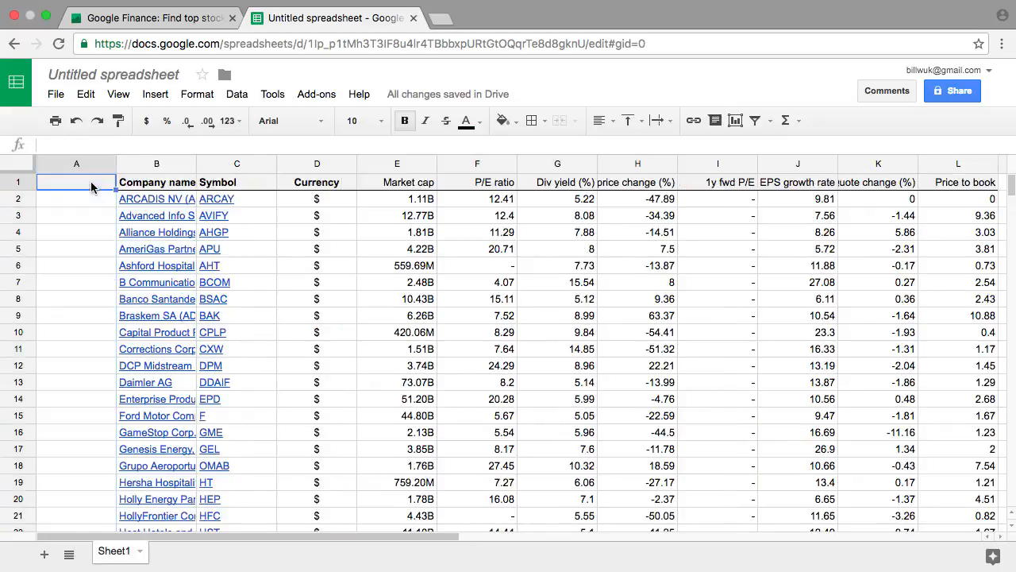
pyautogui.write('Ana')
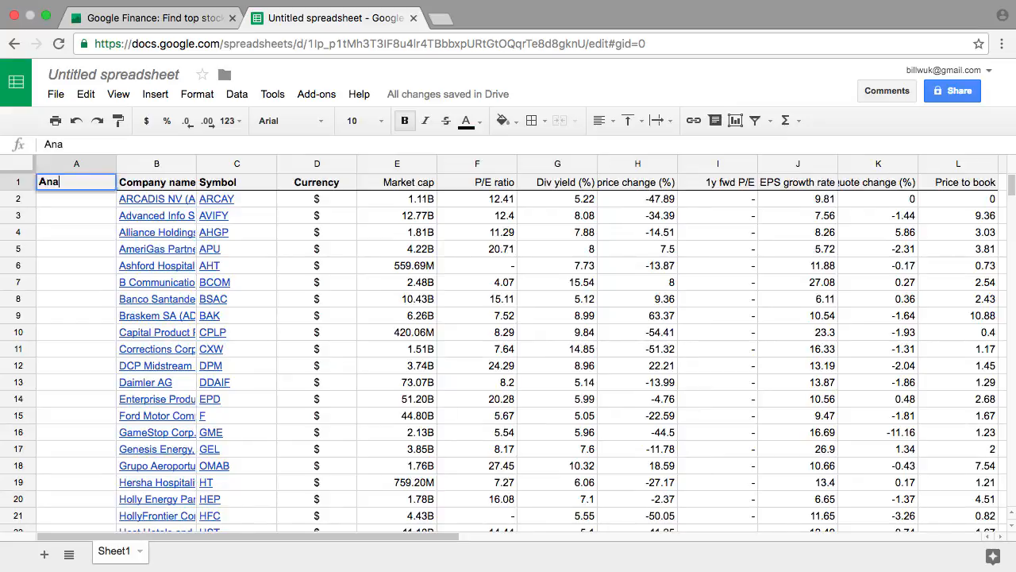
pyautogui.write('lyse?')
pyautogui.press('Return')
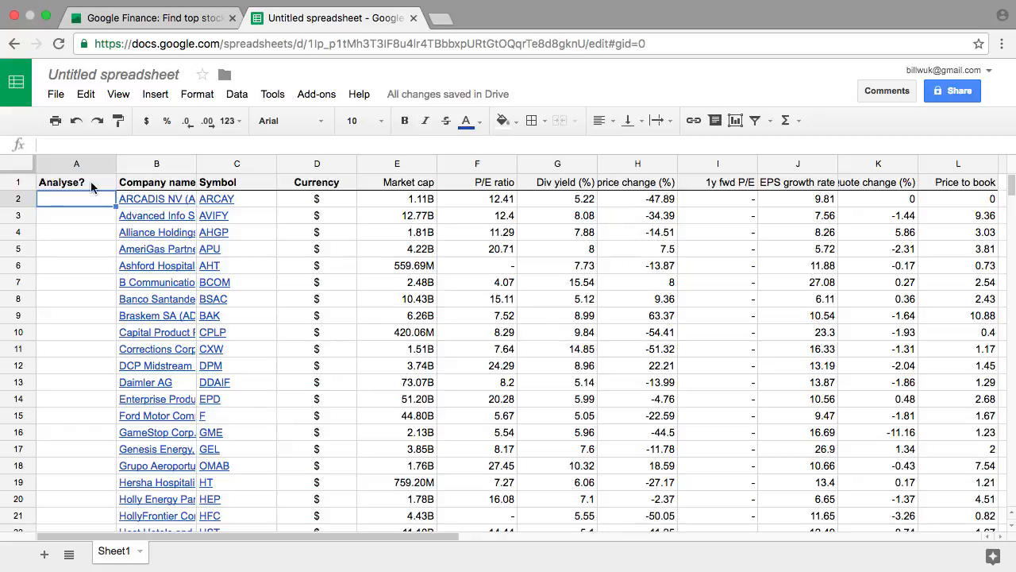
# Widen the Company name column to show the full names, and enter N under Analyse? for ARCADIS NV and Advanced Info Service PCL
pyautogui.moveTo(196, 167); pyautogui.dragTo(373, 176)
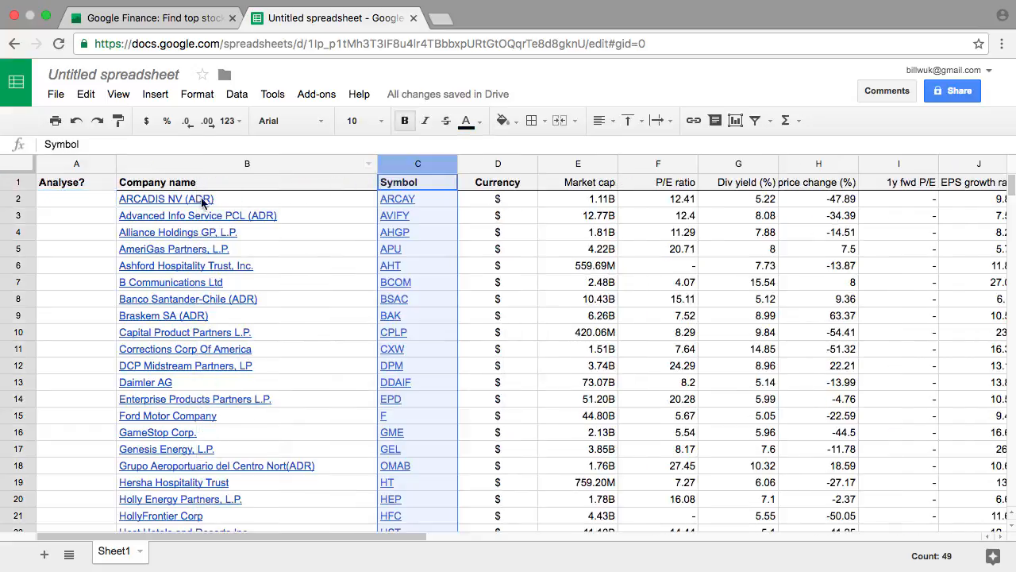
pyautogui.moveTo(173, 198)
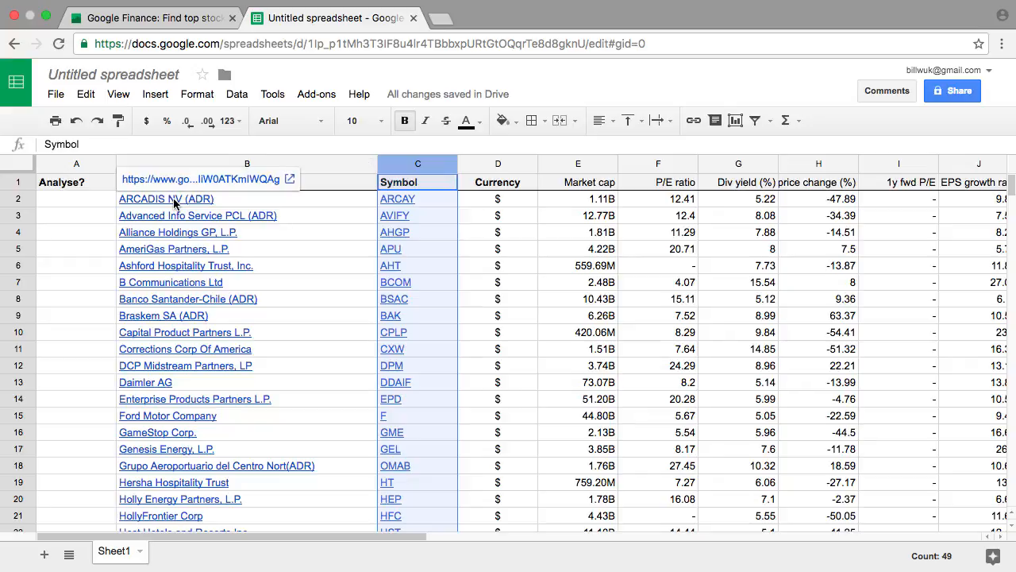
pyautogui.click(85, 201)
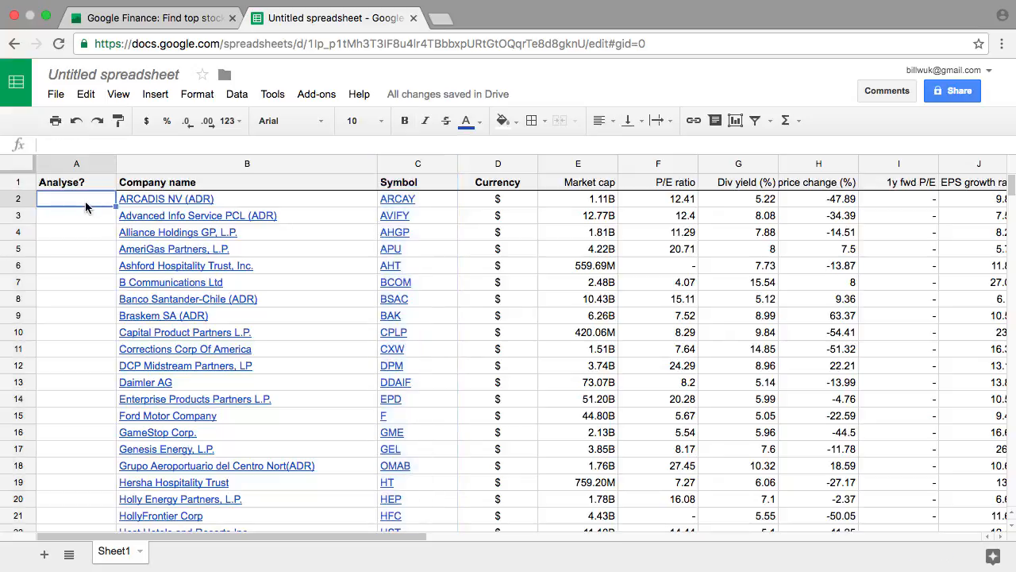
pyautogui.write('N')
pyautogui.press('Return')
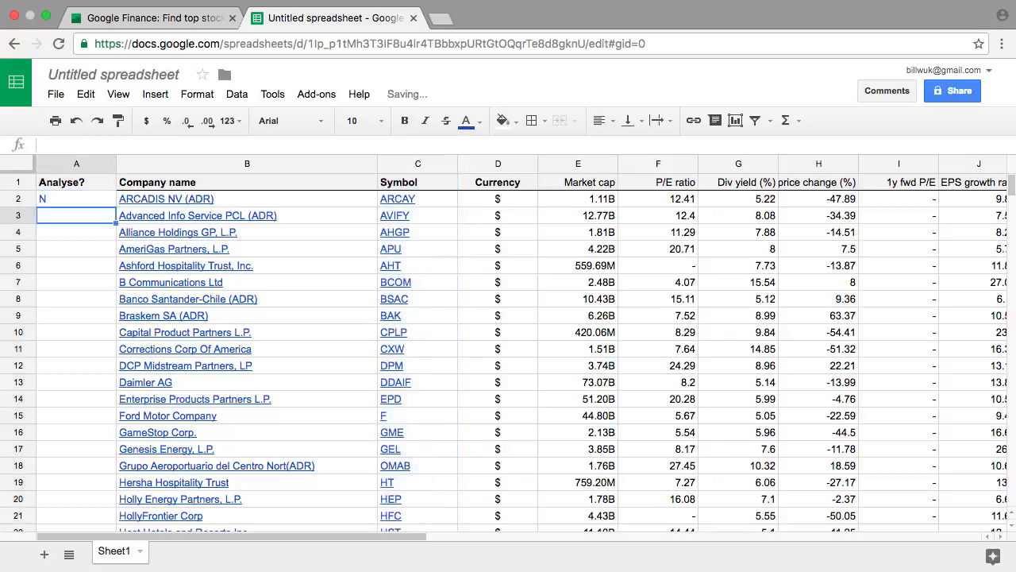
pyautogui.write('N')
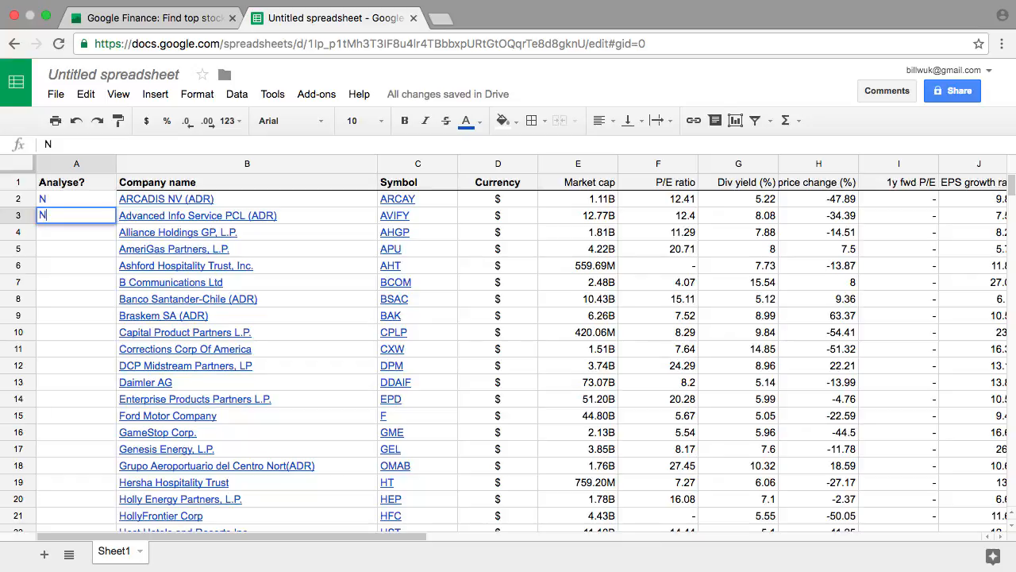
# Open the Google Finance page linked from the Alliance Holdings GP, L.P. cell in the spreadsheet
pyautogui.click(181, 235)
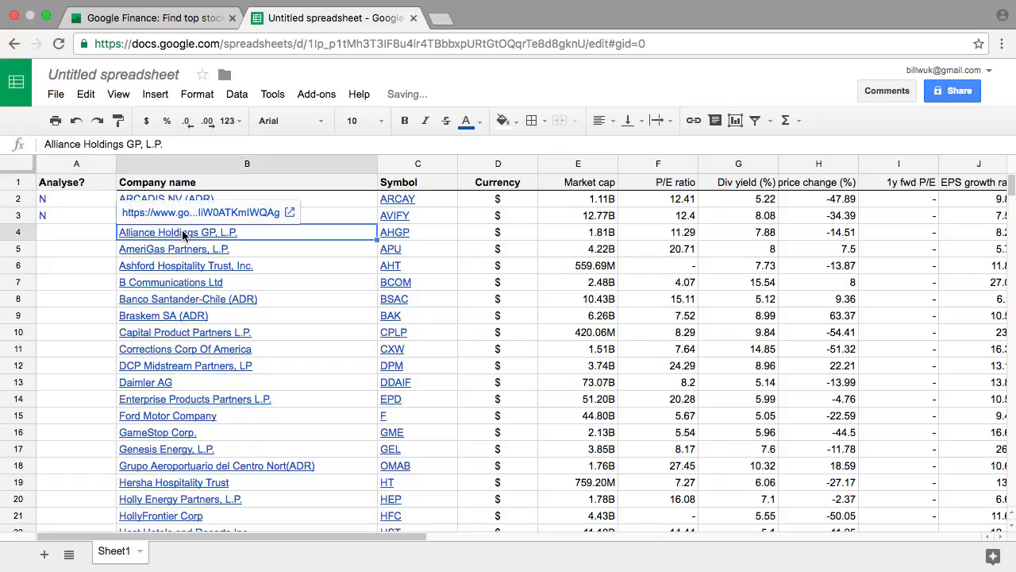
pyautogui.click(257, 212)
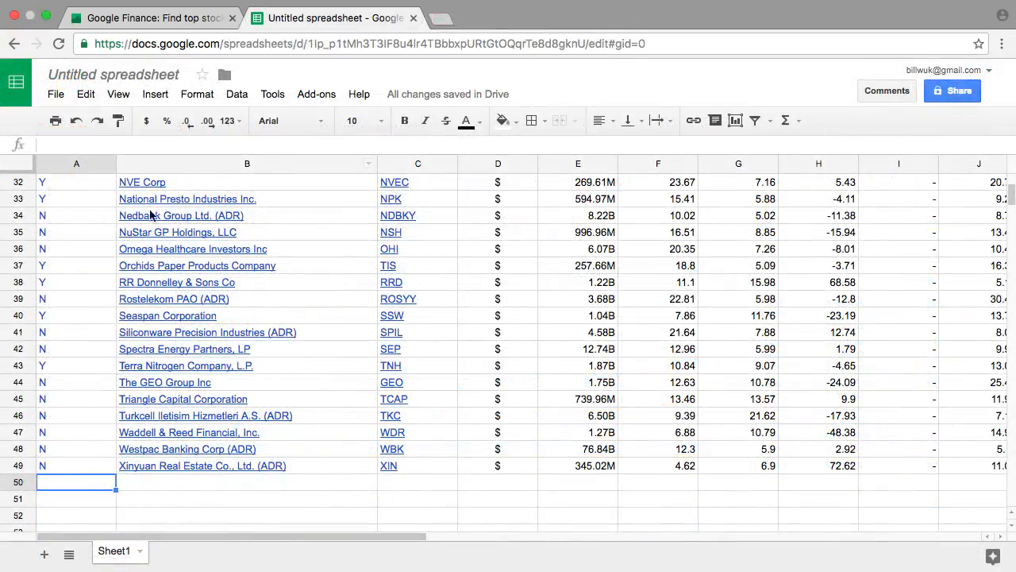
pyautogui.scroll(5, 100, 237)
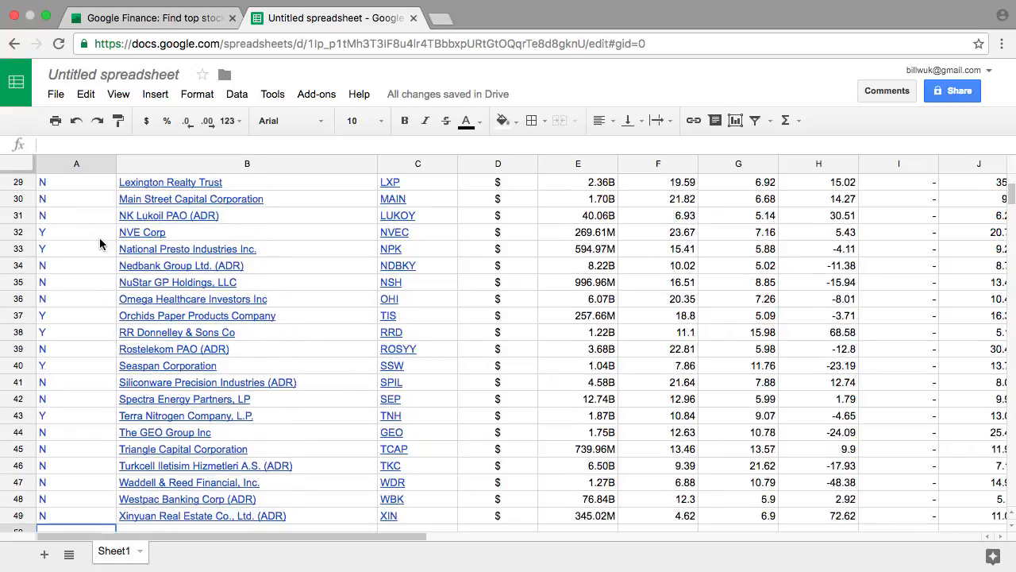
# Sort the whole sheet by the Analyse? column in descending order, Z to A
pyautogui.scroll(7, 99, 237)
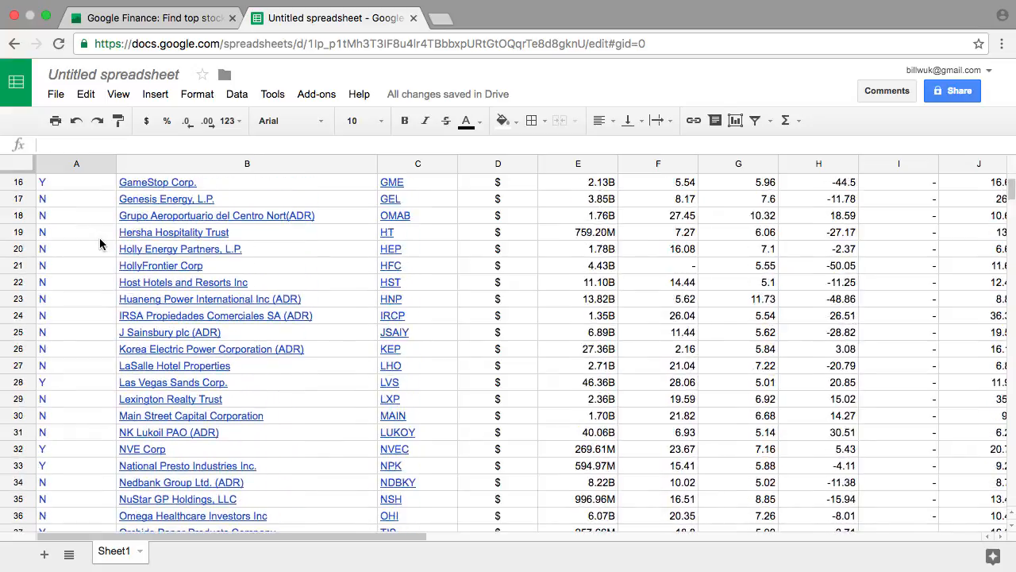
pyautogui.scroll(4, 99, 237)
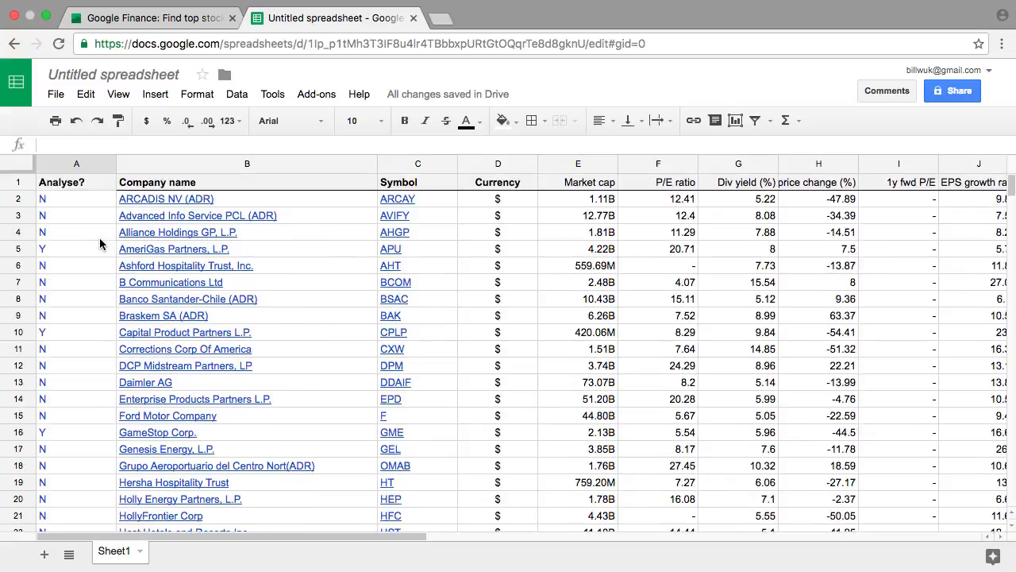
pyautogui.click(238, 95)
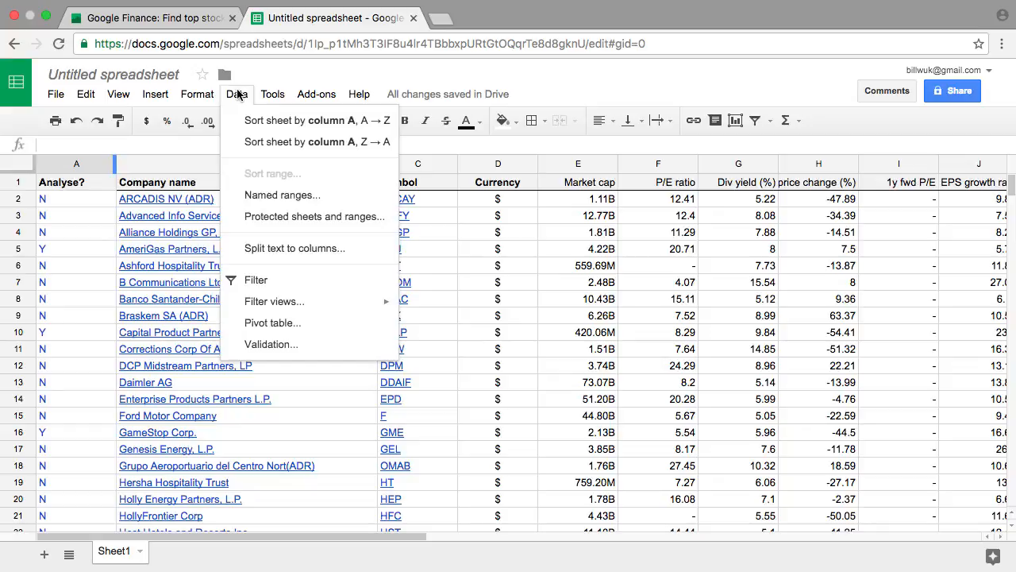
pyautogui.click(293, 143)
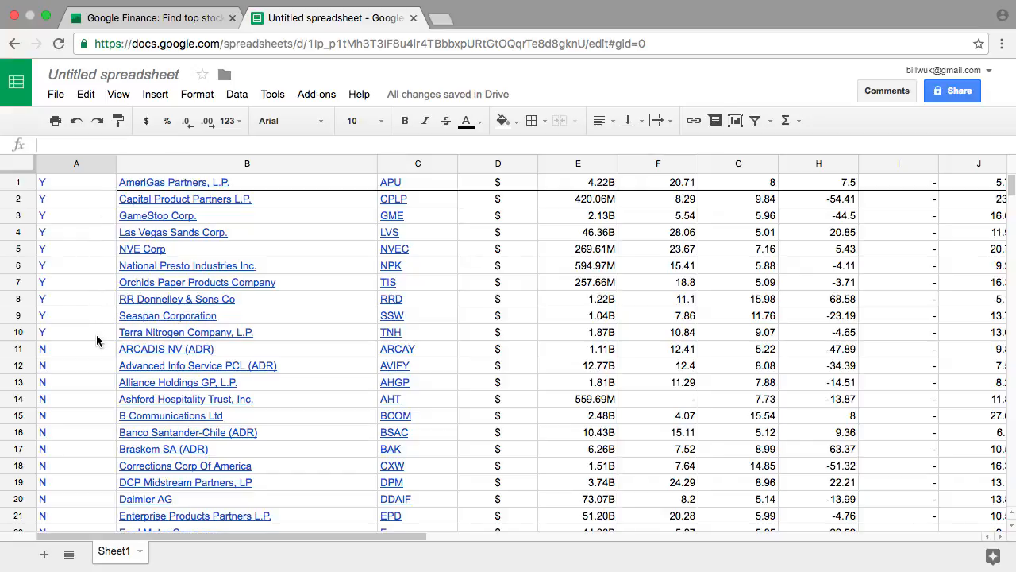
# Cut the header row from row 49 and paste it into a new row inserted above row 1
pyautogui.scroll(-5, 96, 334)
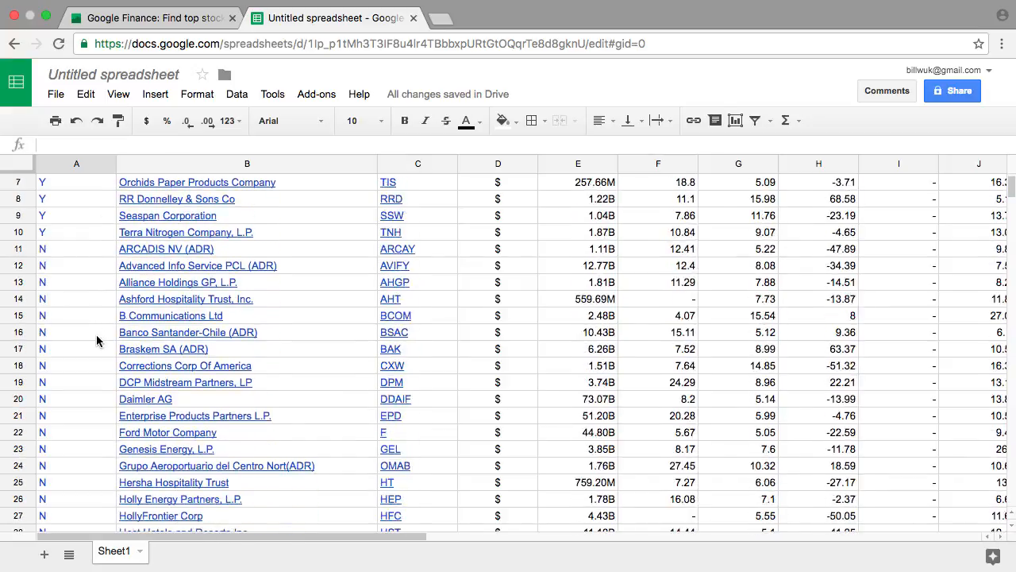
pyautogui.scroll(-7, 97, 335)
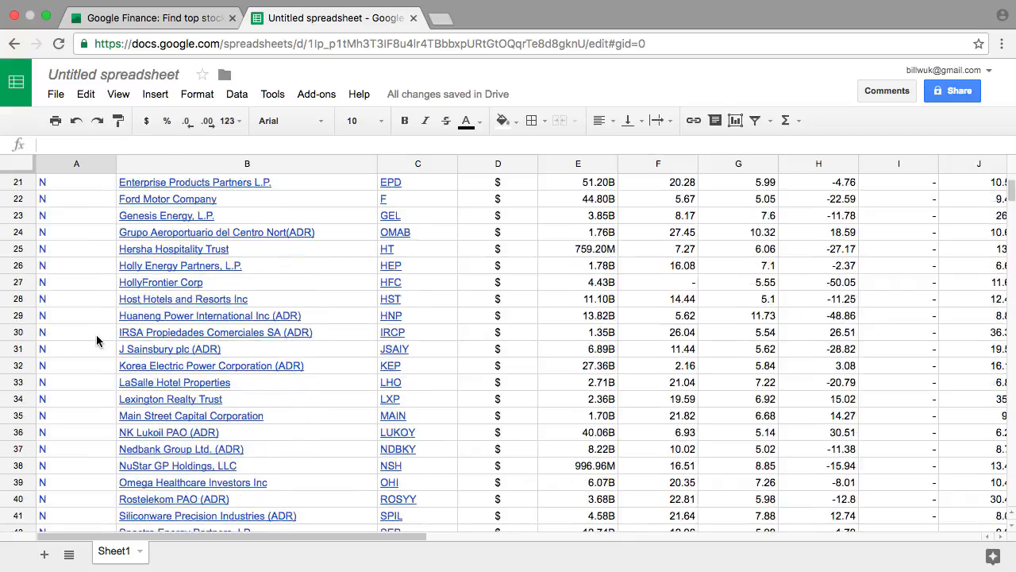
pyautogui.scroll(-4, 96, 340)
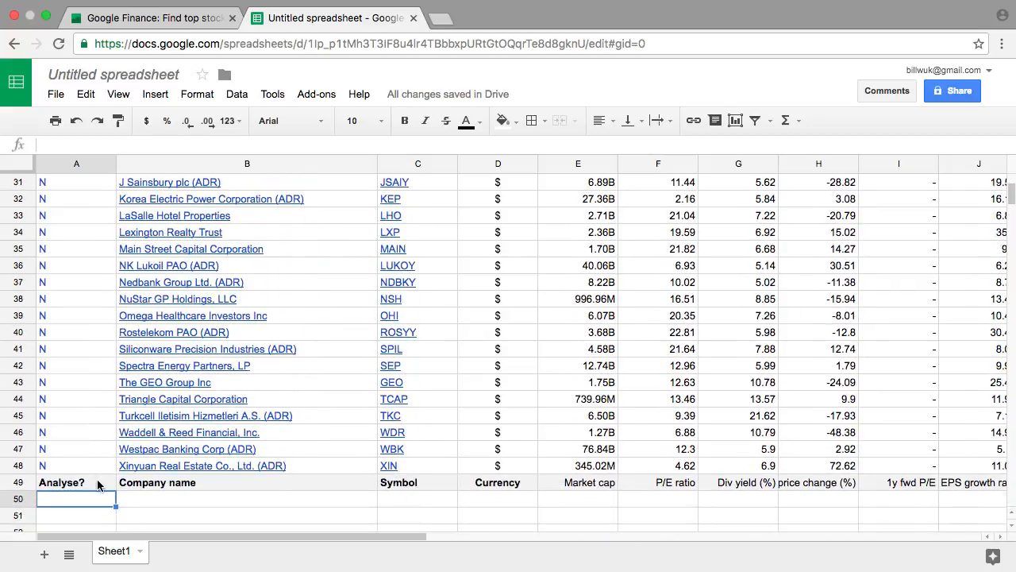
pyautogui.click(19, 482)
pyautogui.press('super+x')
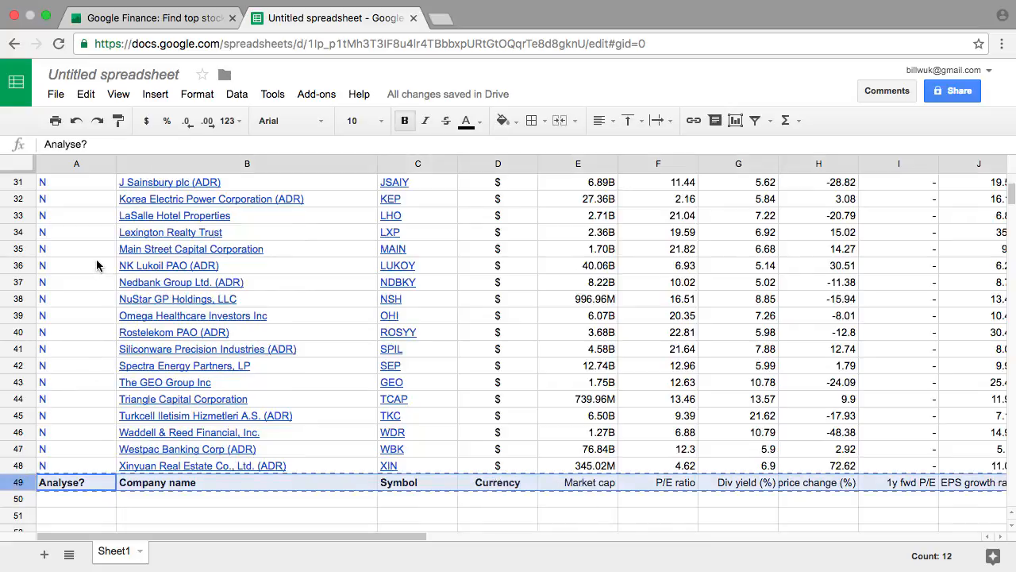
pyautogui.scroll(10, 96, 265)
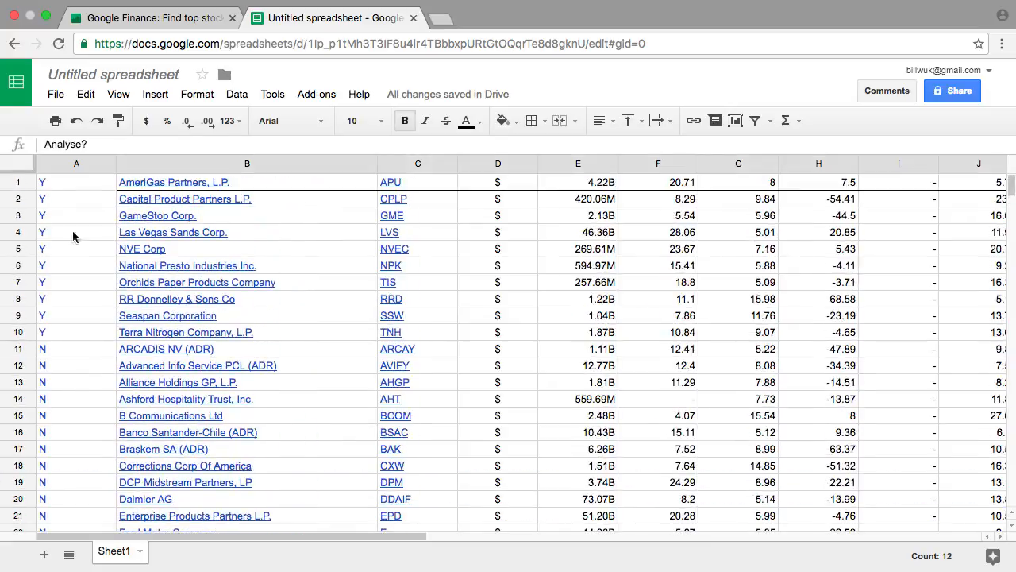
pyautogui.rightClick(20, 185)
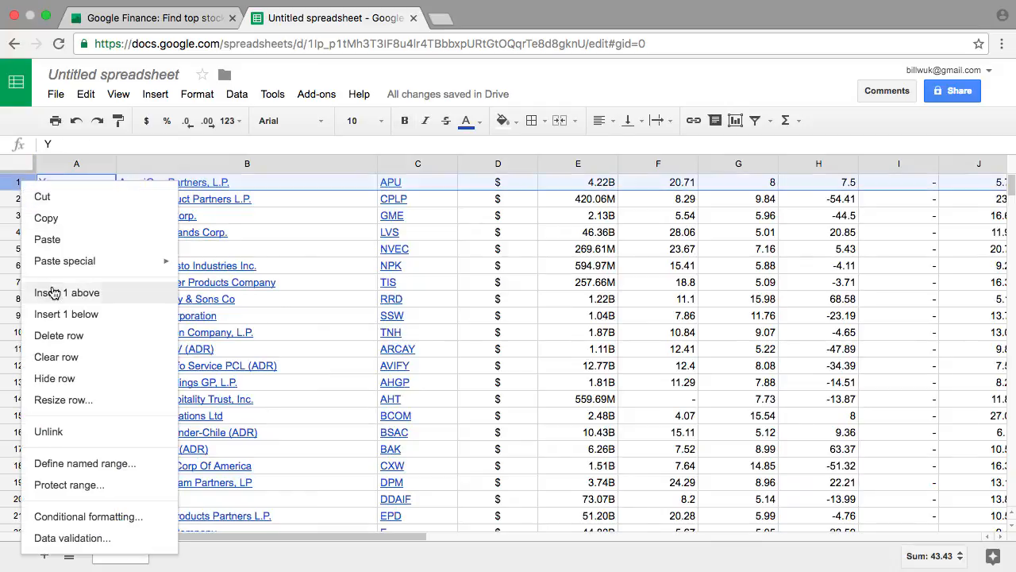
pyautogui.click(54, 293)
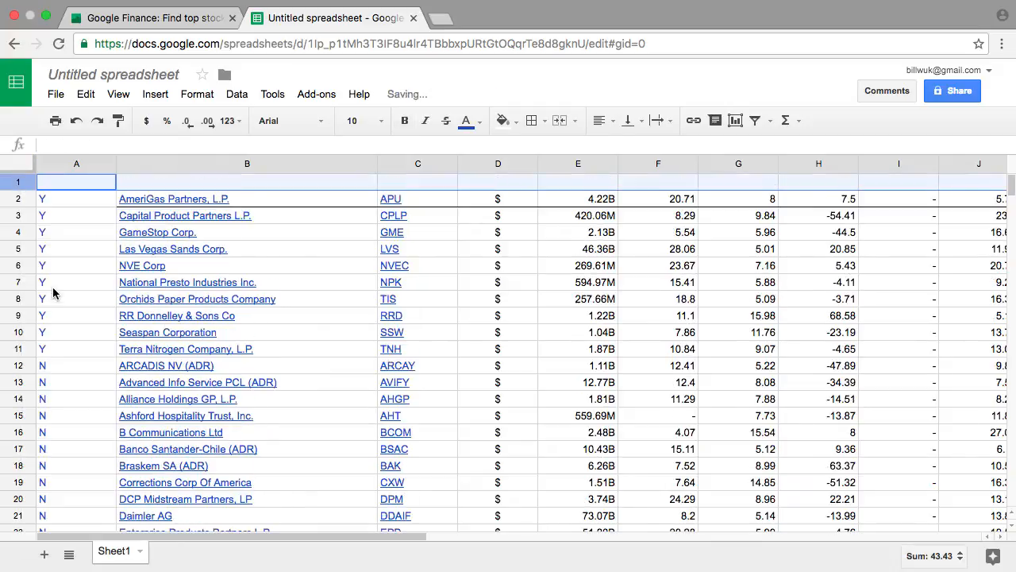
pyautogui.rightClick(22, 183)
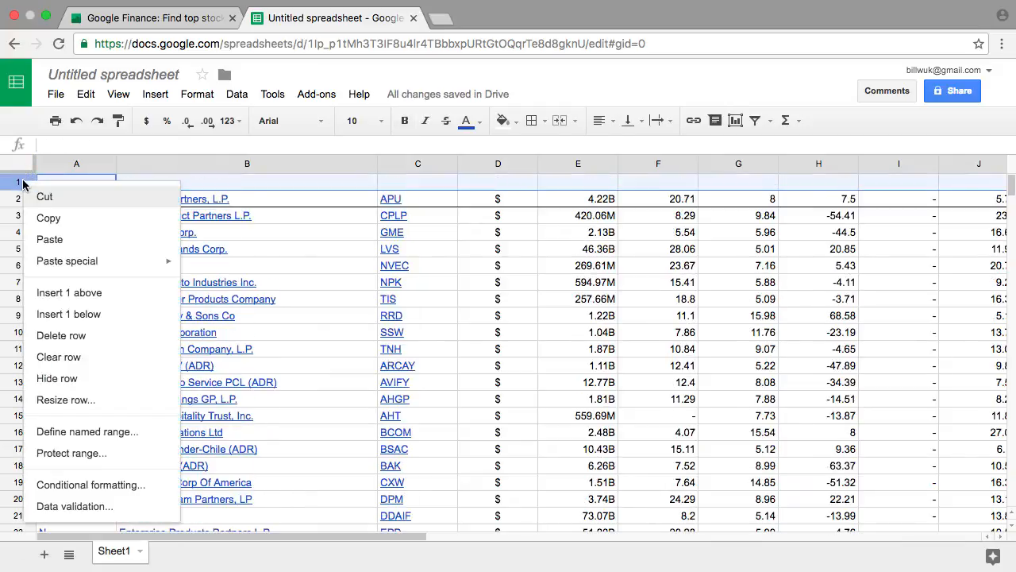
pyautogui.click(48, 239)
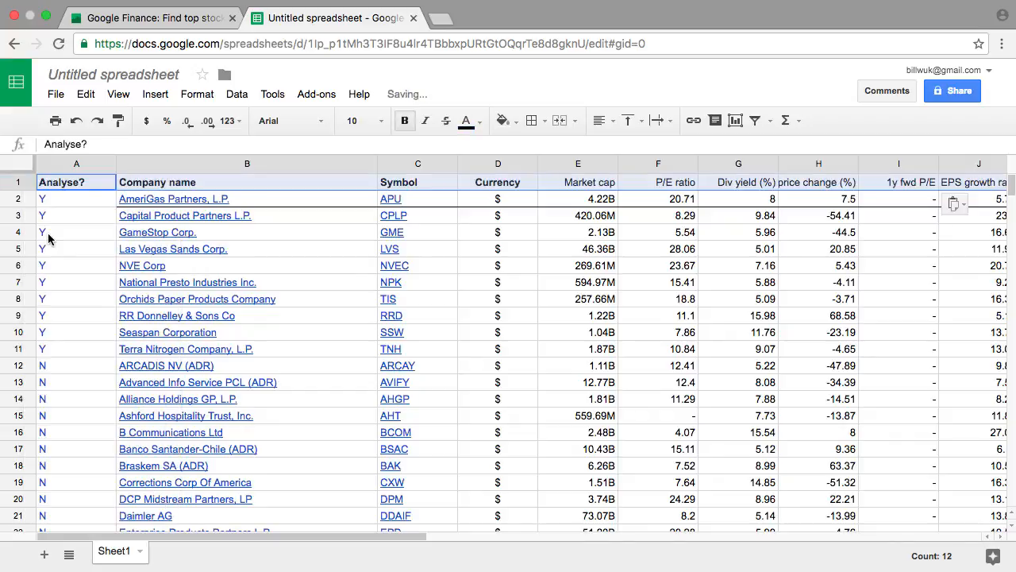
# Rename the Sheet1 sheet as "US Nov 2016"
pyautogui.click(139, 551)
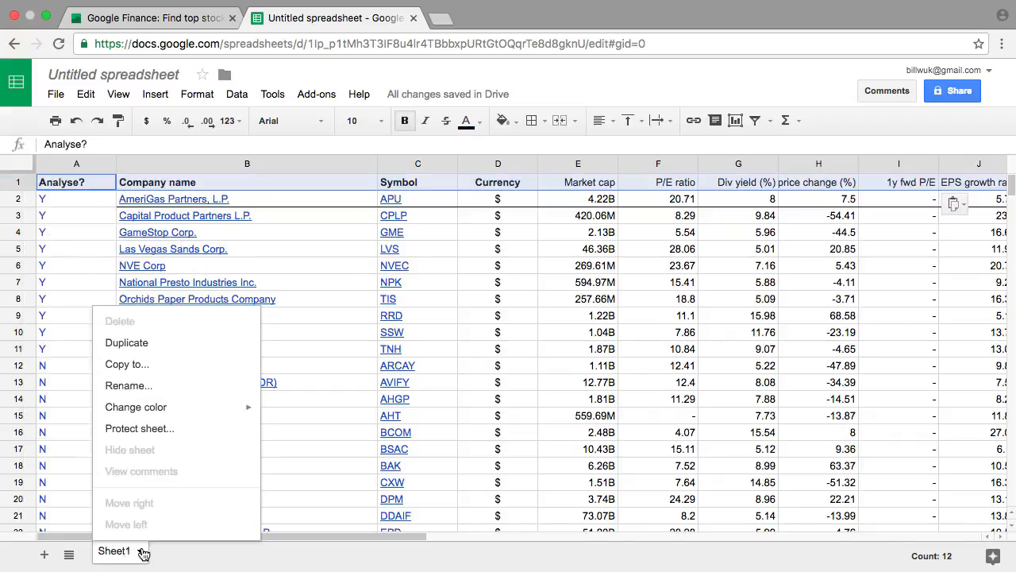
pyautogui.click(134, 384)
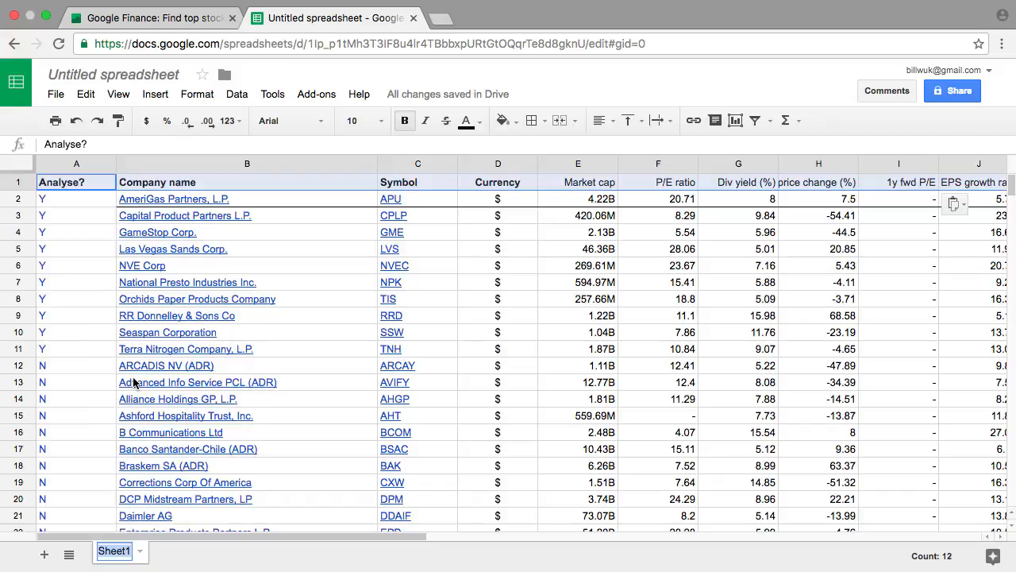
pyautogui.write('US')
pyautogui.press('Return')
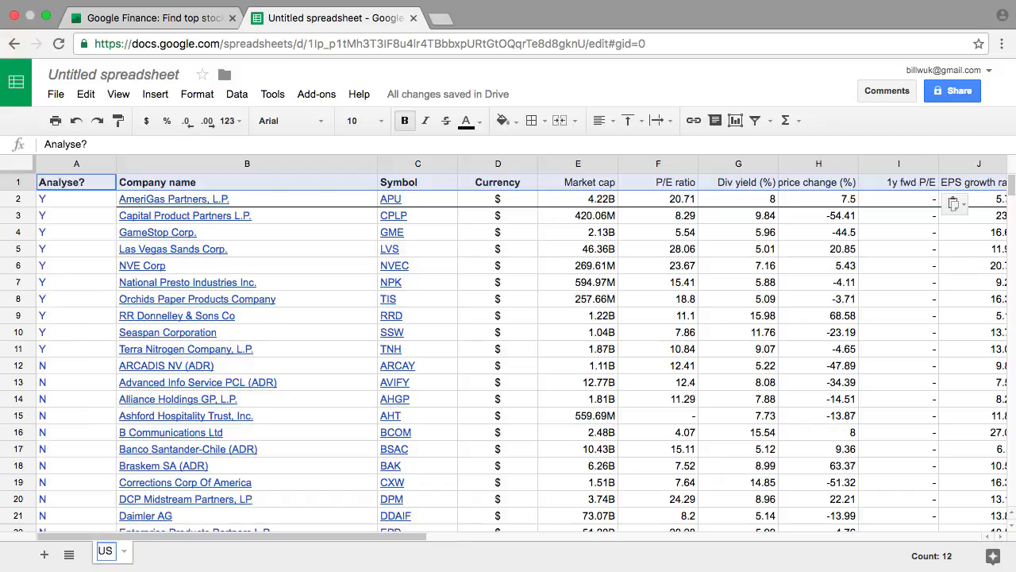
pyautogui.write('Nov 2016')
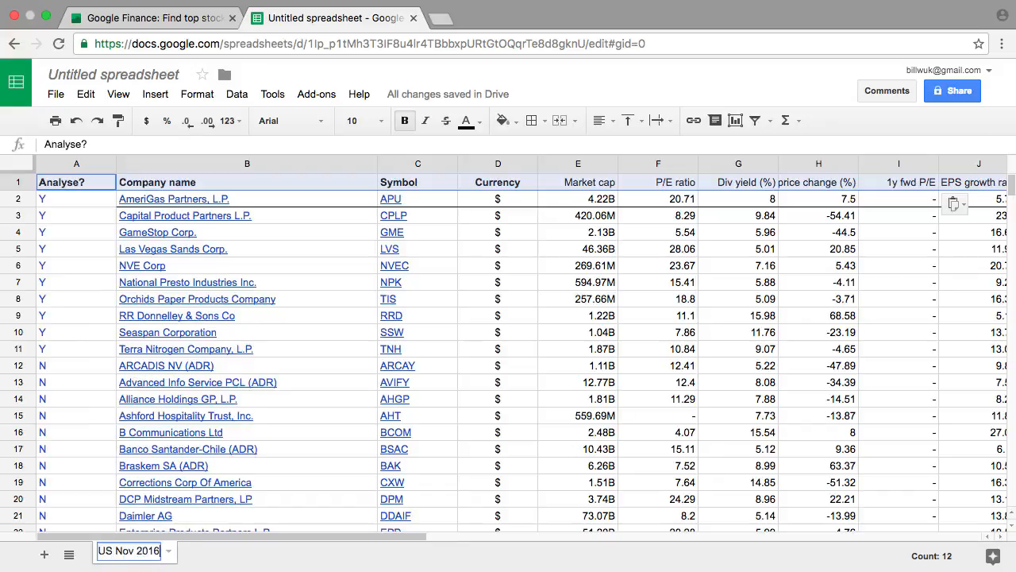
pyautogui.press('Return')
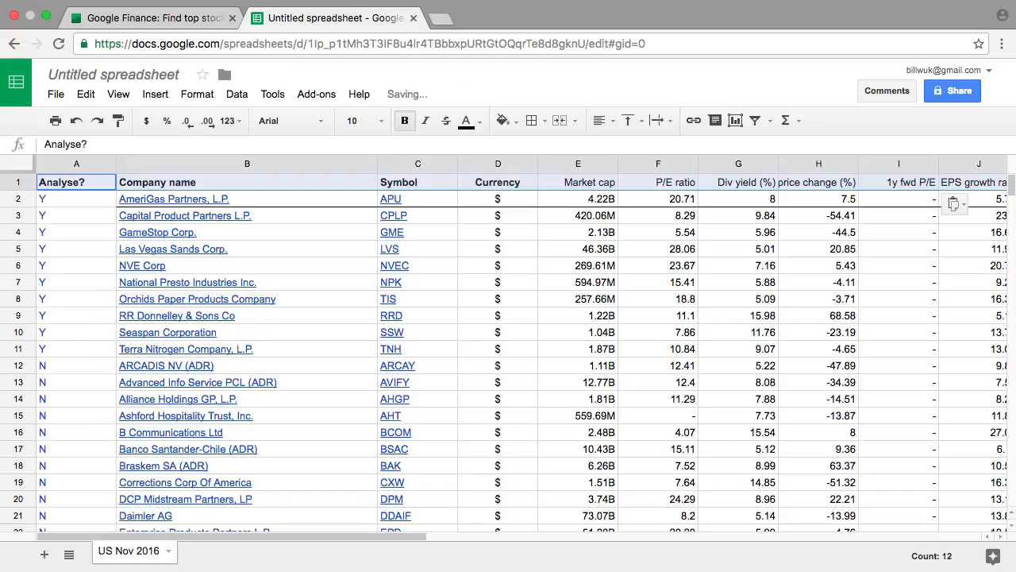